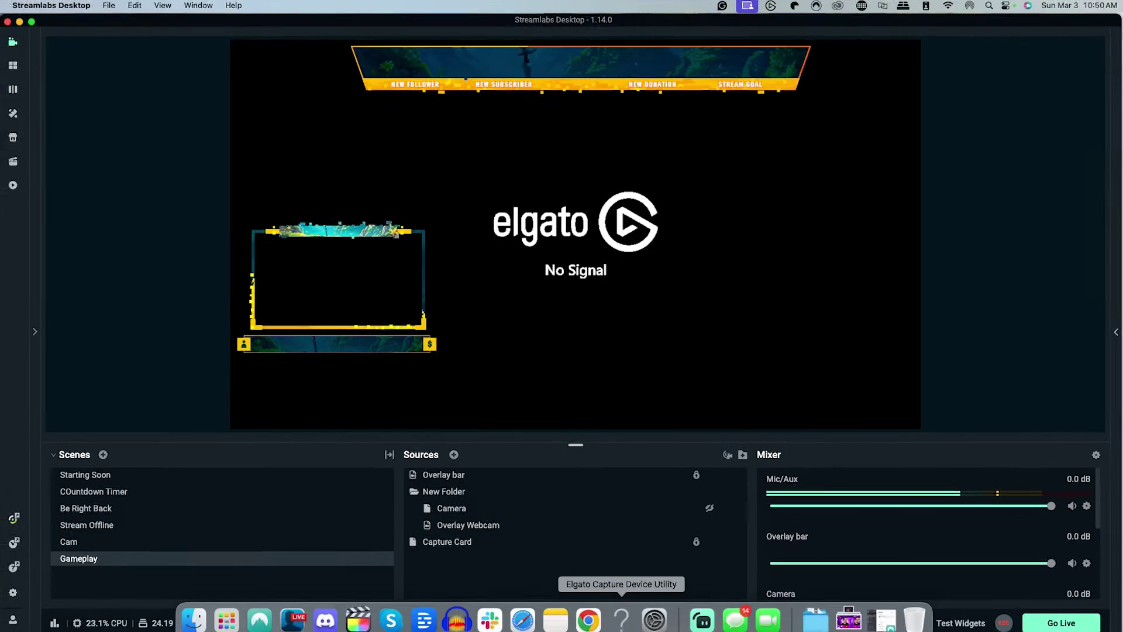
- Switch to Chrome and examine the animated overlay packages, including the enlarged overview image of the Pixel World package
{"action": "left_click", "coordinate": [591, 617]}
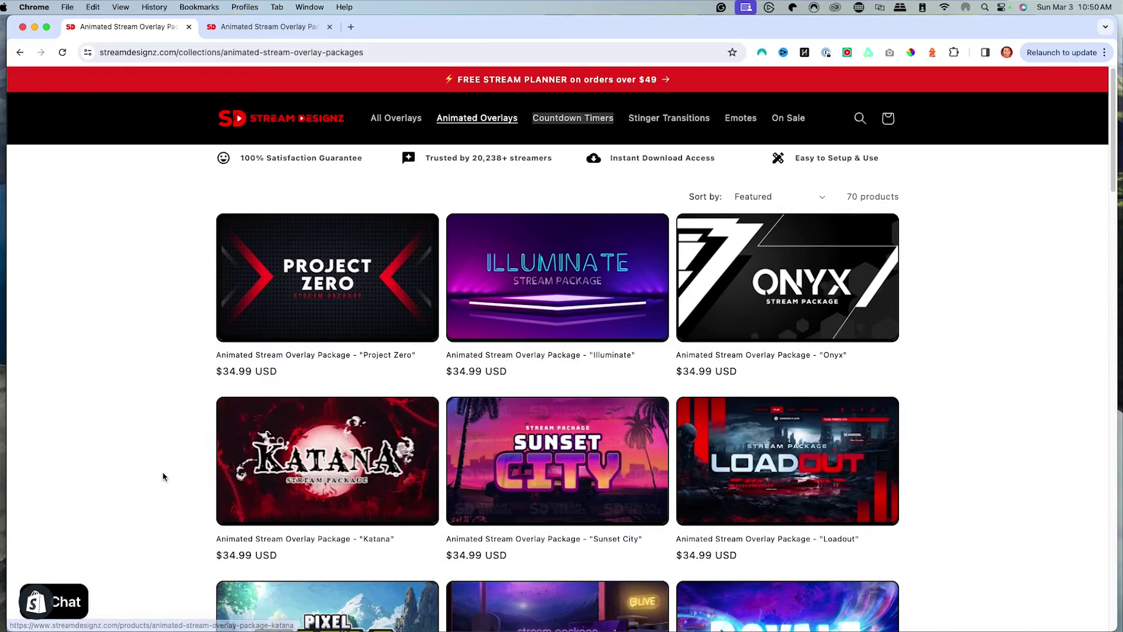
{"action": "scroll", "coordinate": [165, 476], "scroll_direction": "down", "scroll_amount": 4}
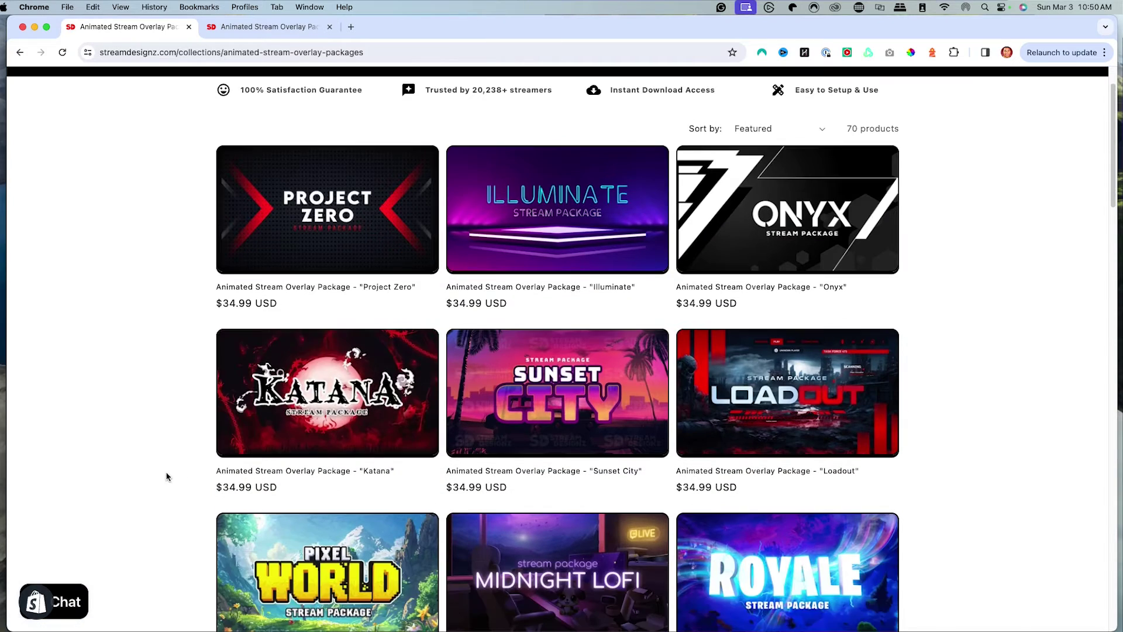
{"action": "scroll", "coordinate": [166, 475], "scroll_direction": "down", "scroll_amount": 2}
{"action": "scroll", "coordinate": [166, 474], "scroll_direction": "up", "scroll_amount": 1}
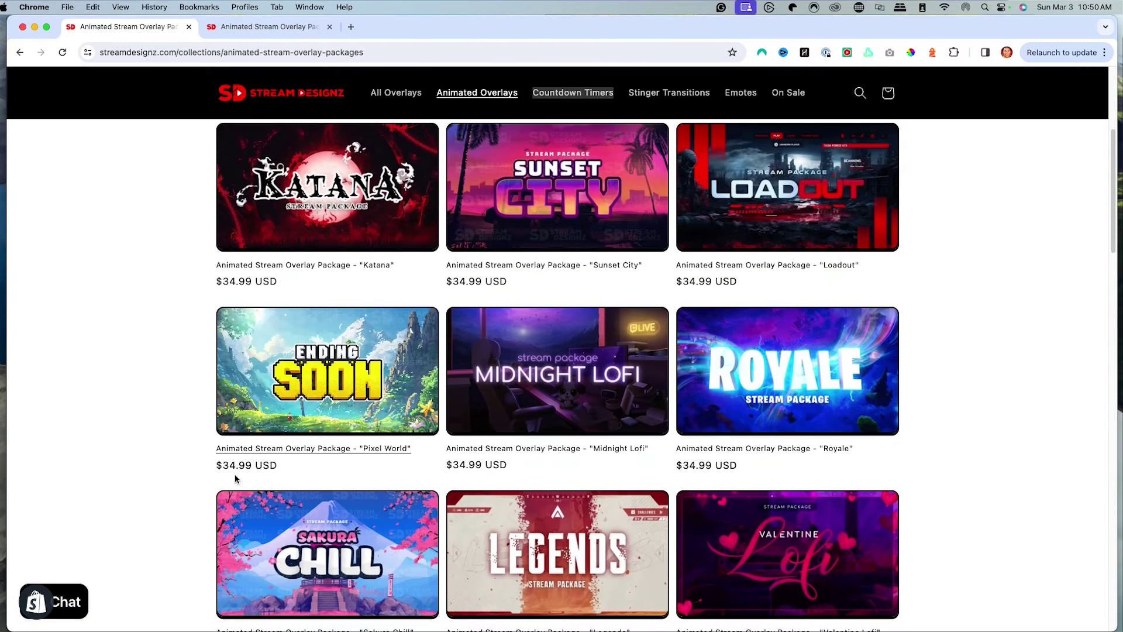
{"action": "left_click", "coordinate": [298, 28]}
{"action": "left_click", "coordinate": [354, 425]}
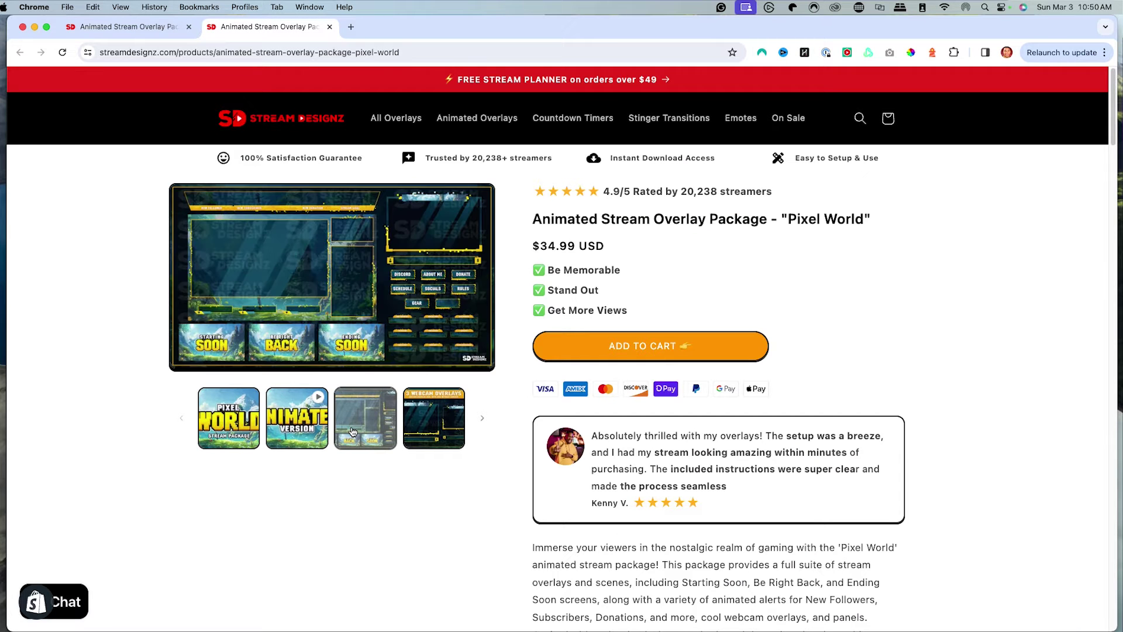
{"action": "left_click", "coordinate": [178, 205]}
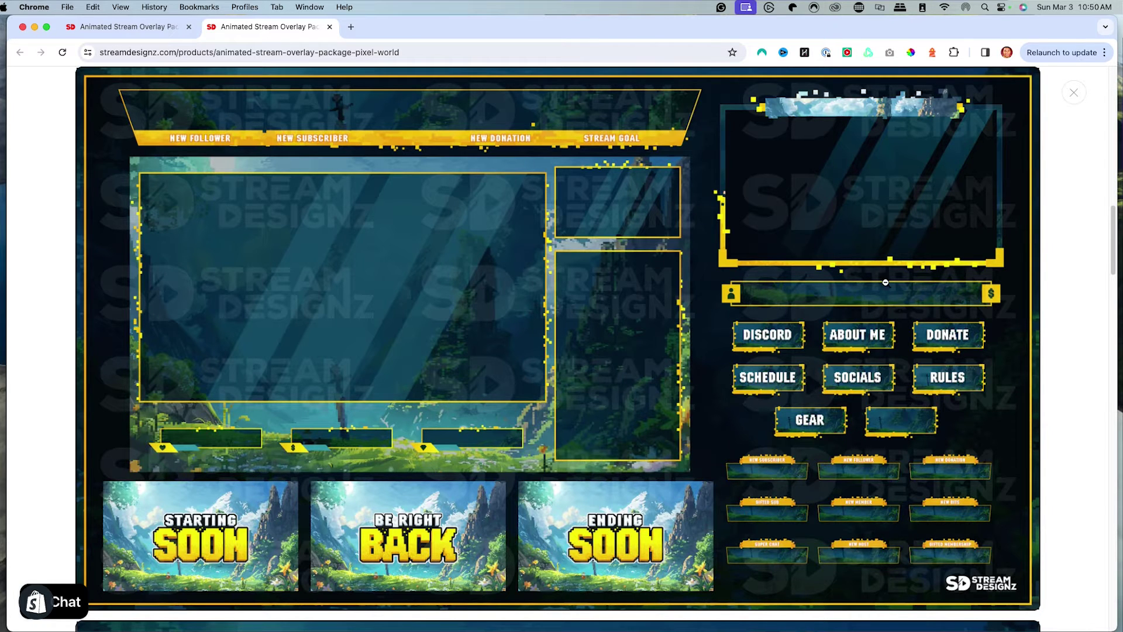
- Switch back to Streamlabs Desktop and add a source group folder named Labels to the Gameplay scene
{"action": "mouse_move", "coordinate": [622, 616]}
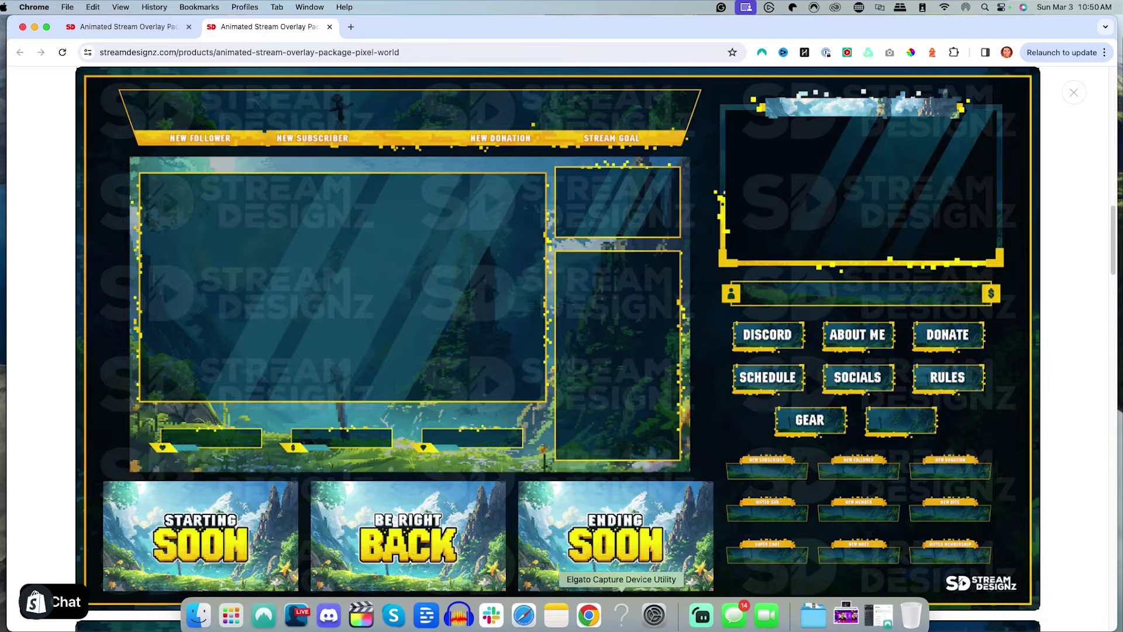
{"action": "left_click", "coordinate": [704, 617]}
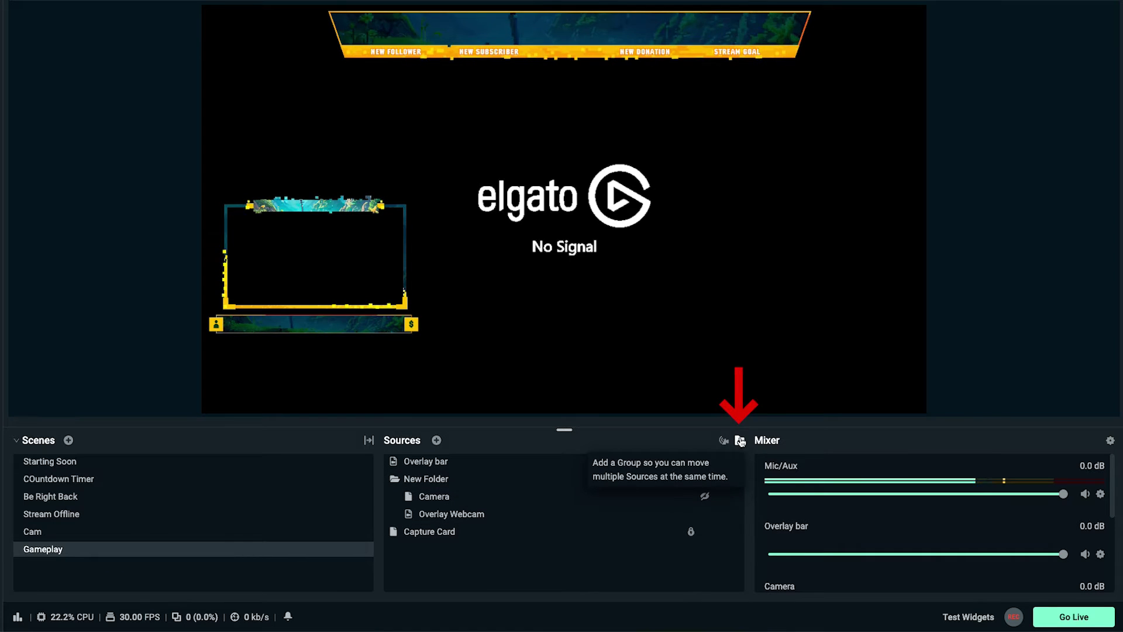
{"action": "left_click", "coordinate": [740, 441]}
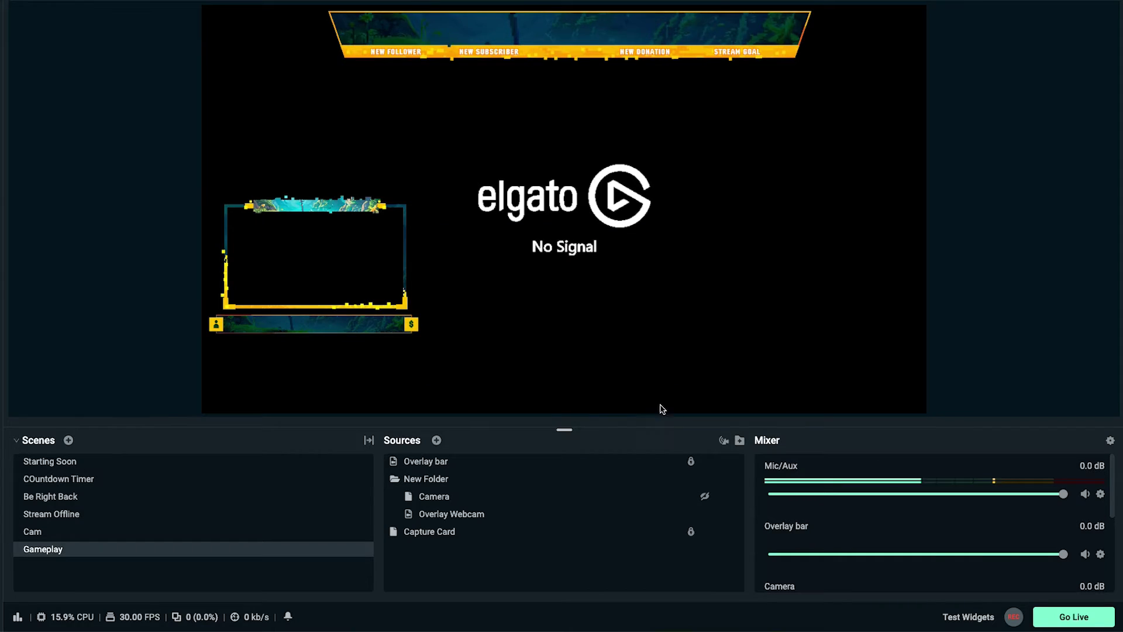
{"action": "left_click", "coordinate": [740, 441]}
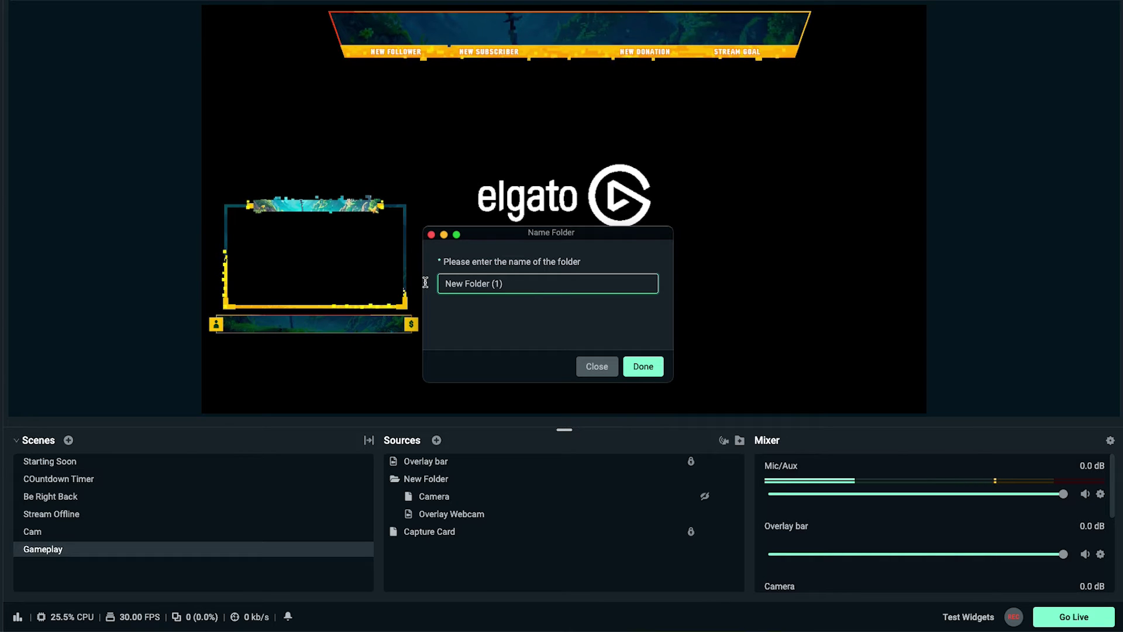
{"action": "key", "text": "super+a"}
{"action": "type", "text": "Labels"}
{"action": "left_click", "coordinate": [643, 367]}
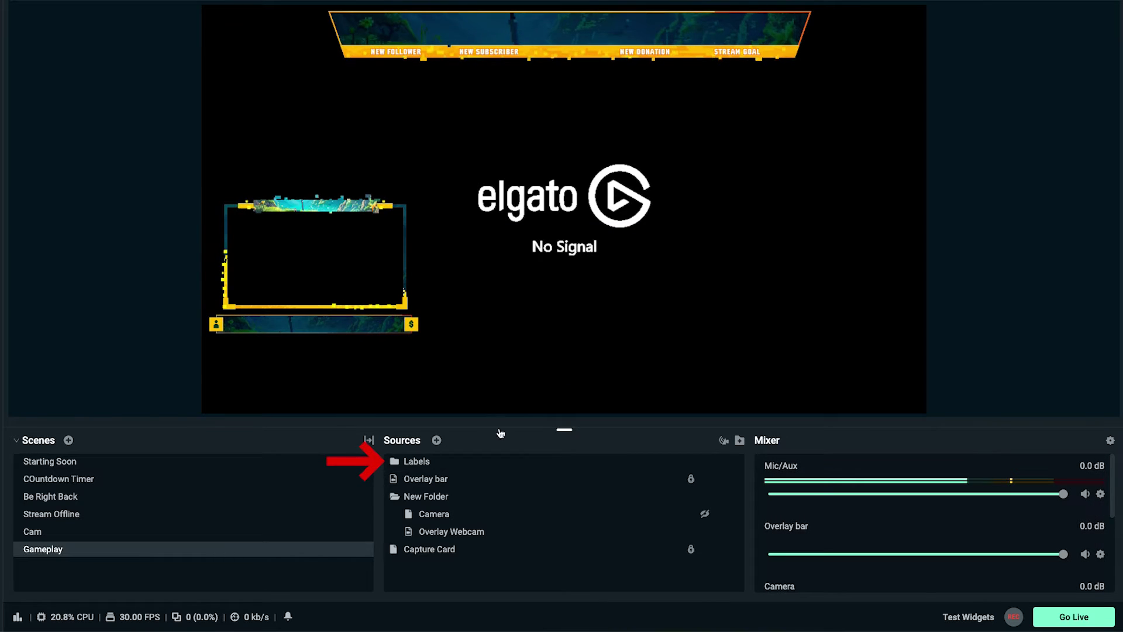
- Add a new Stream Label source named NEW Follwer to the Gameplay scene
{"action": "left_click", "coordinate": [435, 465]}
{"action": "left_click", "coordinate": [435, 466]}
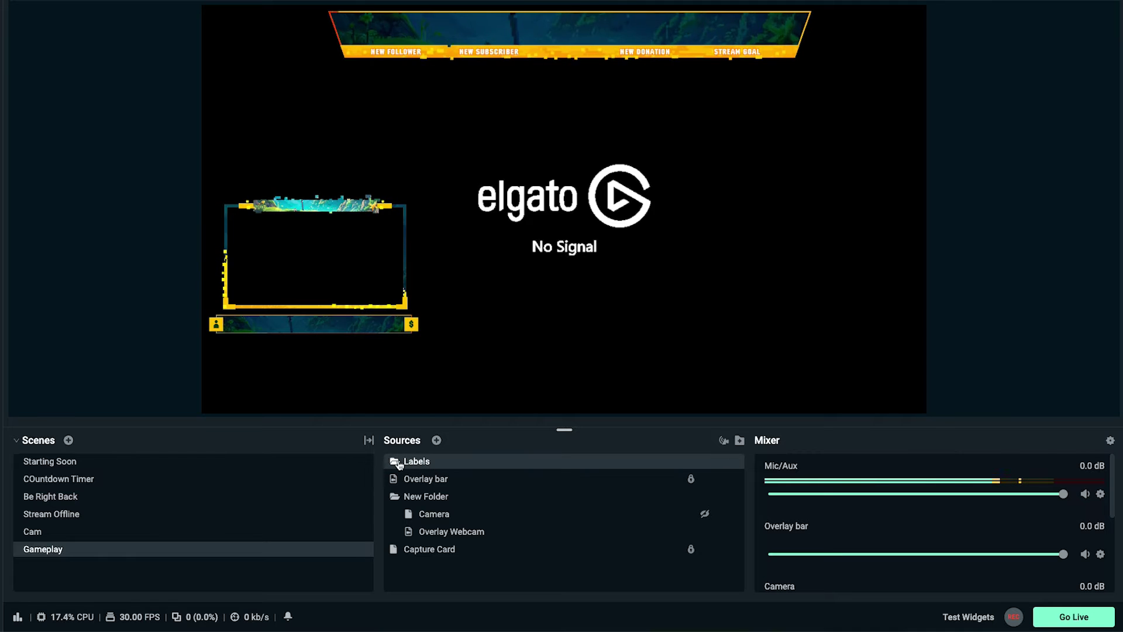
{"action": "left_click", "coordinate": [437, 442]}
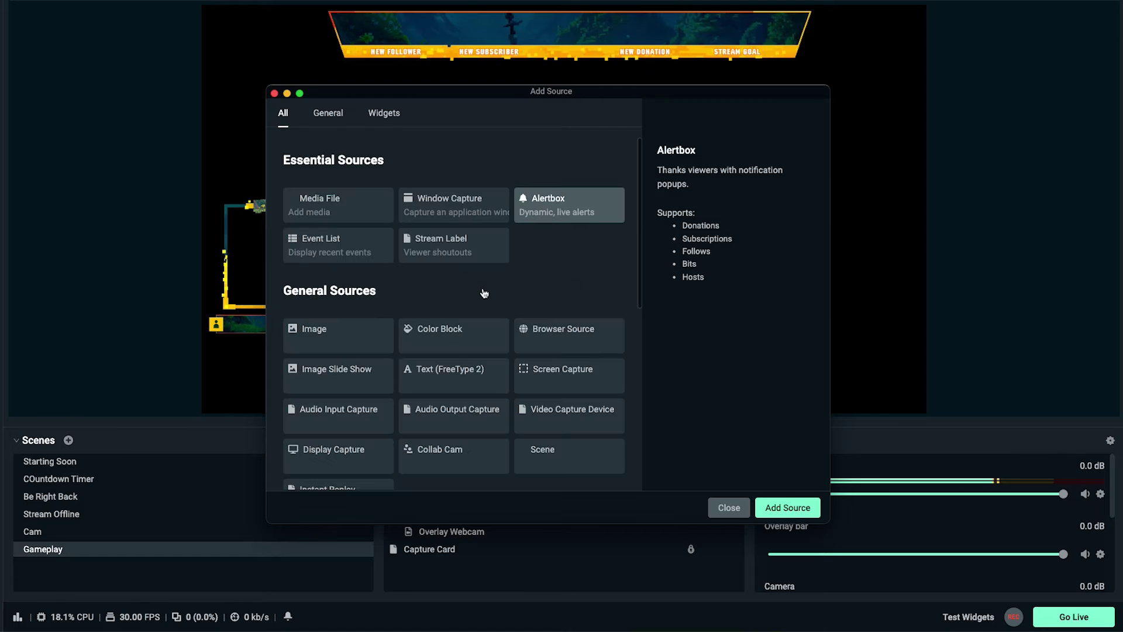
{"action": "left_click", "coordinate": [429, 249]}
{"action": "left_click", "coordinate": [773, 510]}
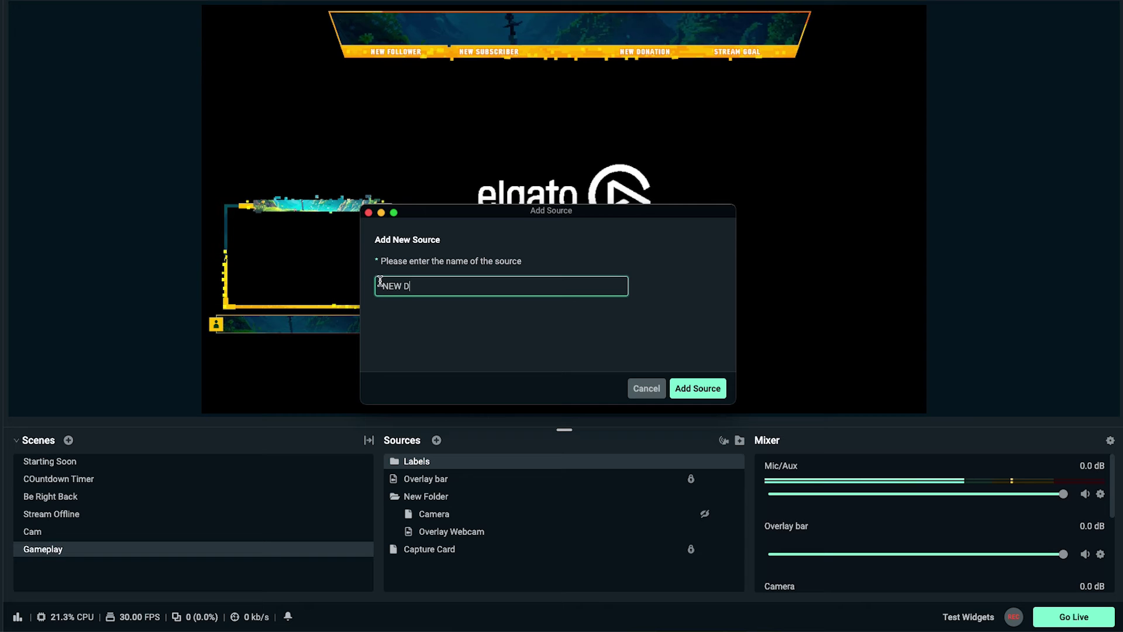
{"action": "left_click", "coordinate": [707, 388]}
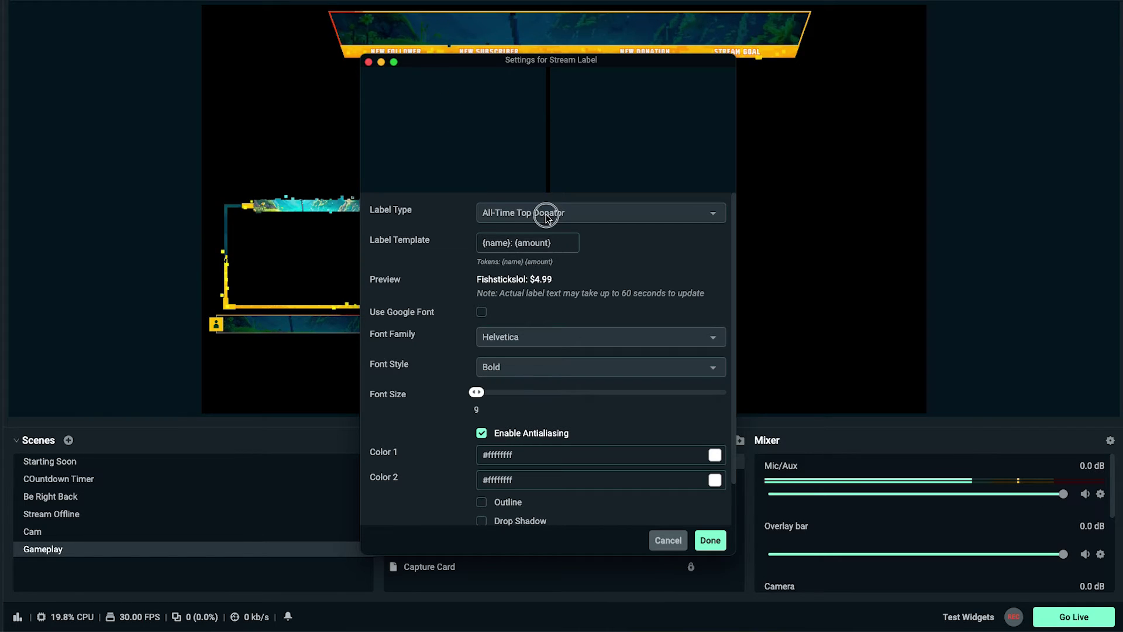
- Set the stream label's type to Most Recent Follower
{"action": "left_click", "coordinate": [548, 215]}
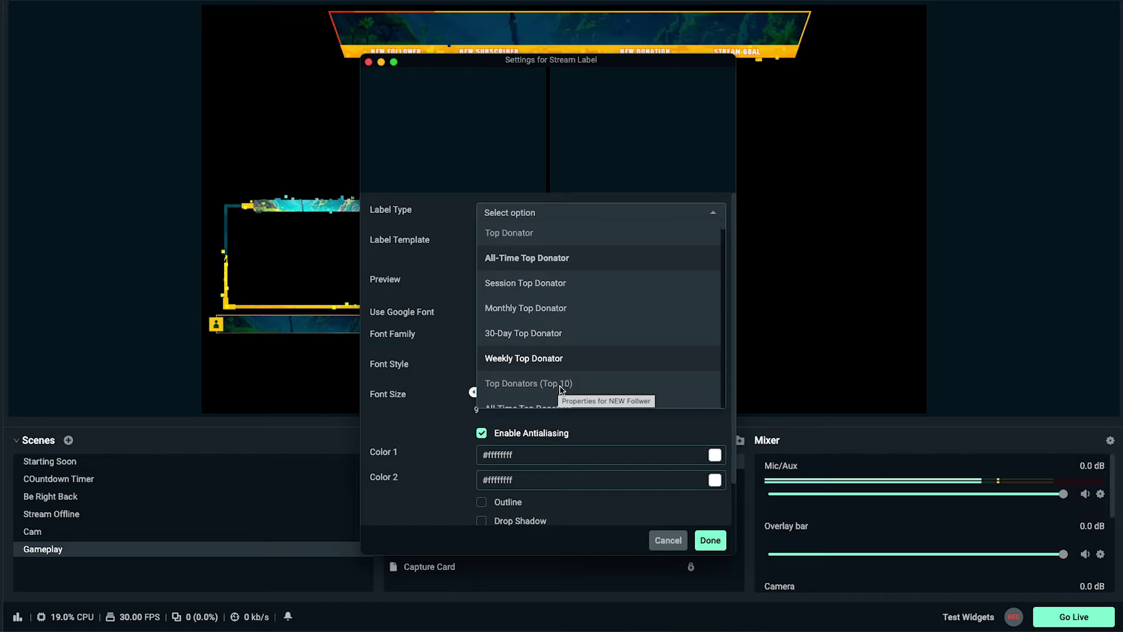
{"action": "type", "text": "most recent"}
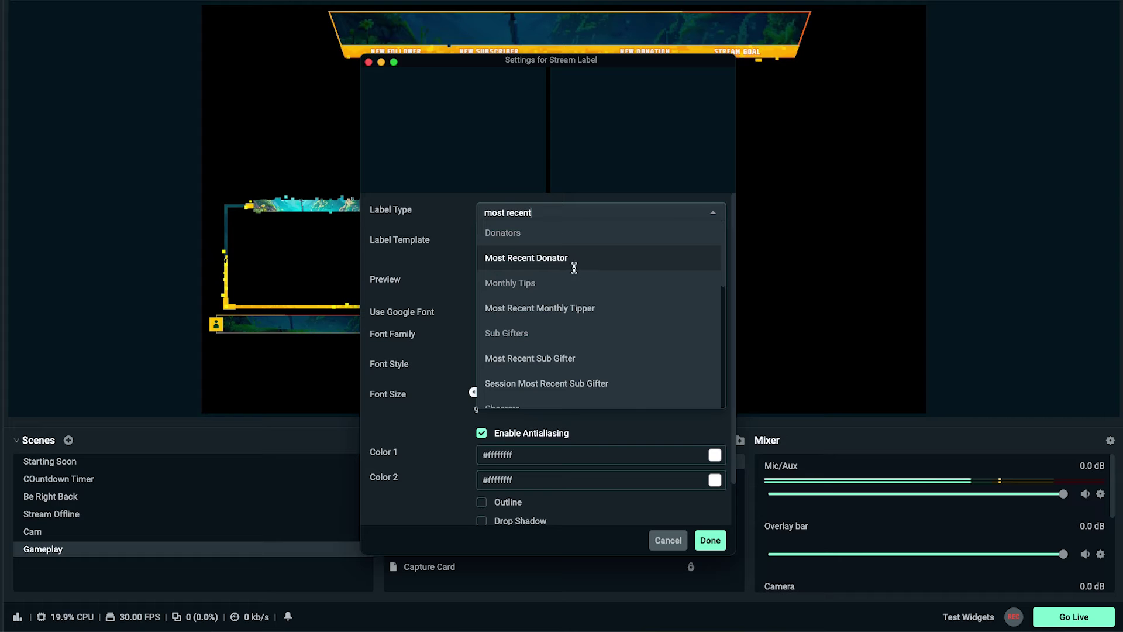
{"action": "type", "text": " f"}
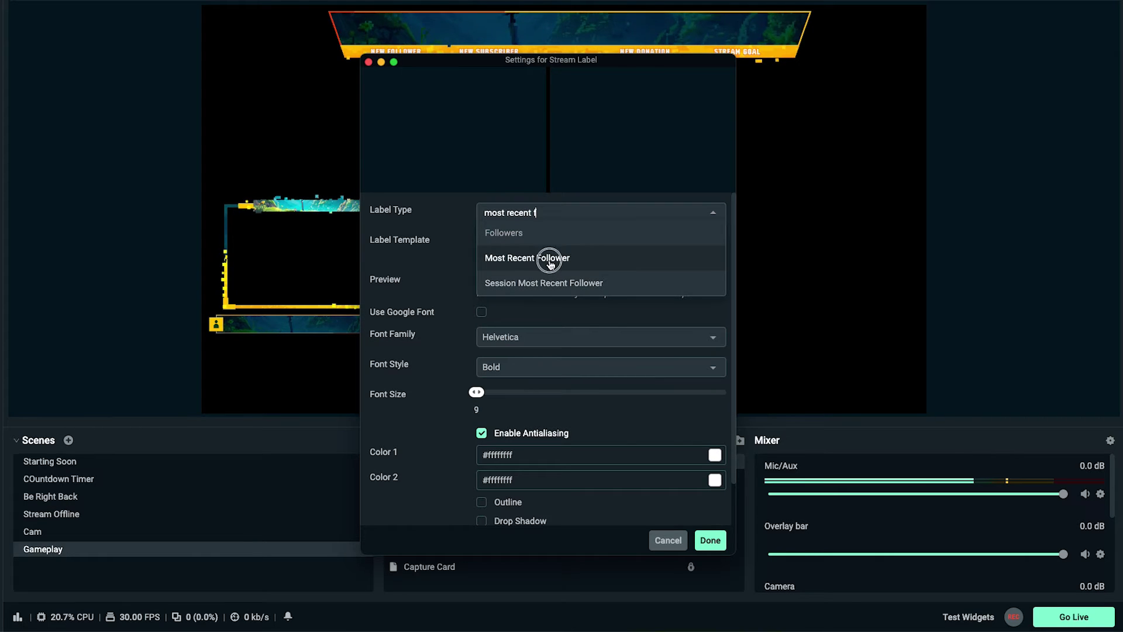
{"action": "left_click", "coordinate": [550, 260]}
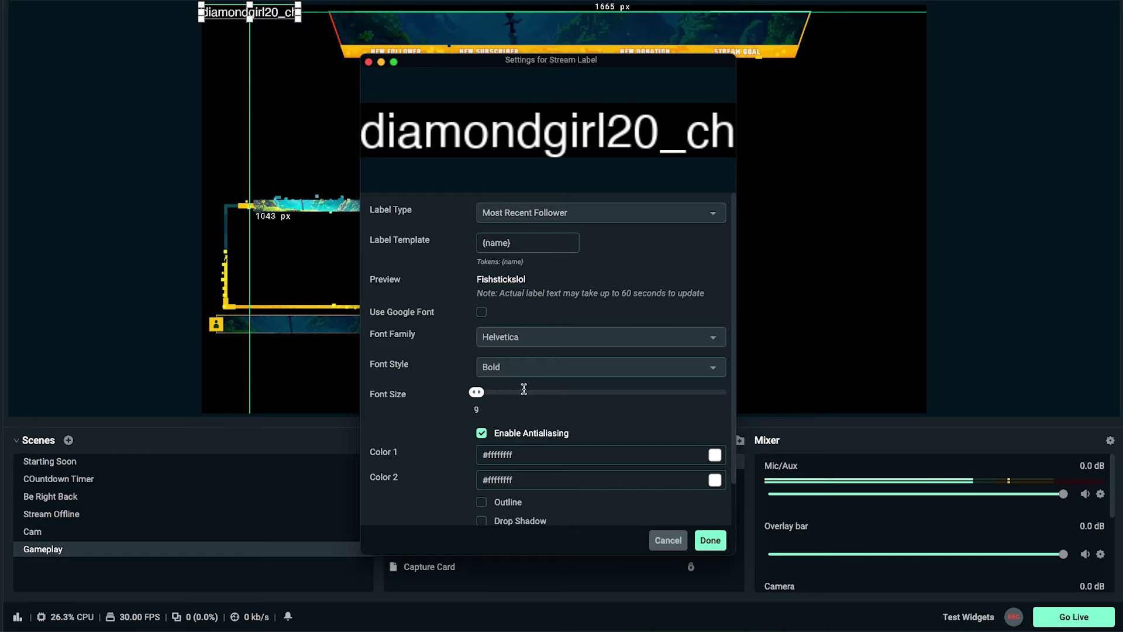
- Enable the label's drop shadow and outline, and place it above NEW FOLLOWER in the overlay bar, about 393 px from the canvas's left edge
{"action": "scroll", "coordinate": [450, 424], "scroll_direction": "down", "scroll_amount": 2}
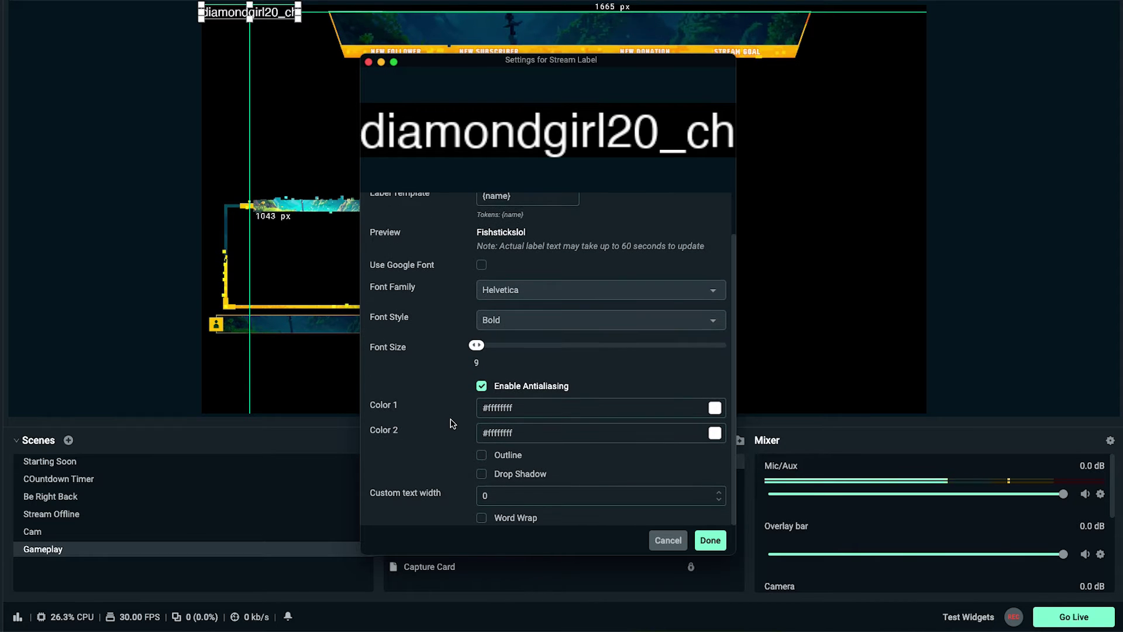
{"action": "left_click", "coordinate": [481, 474]}
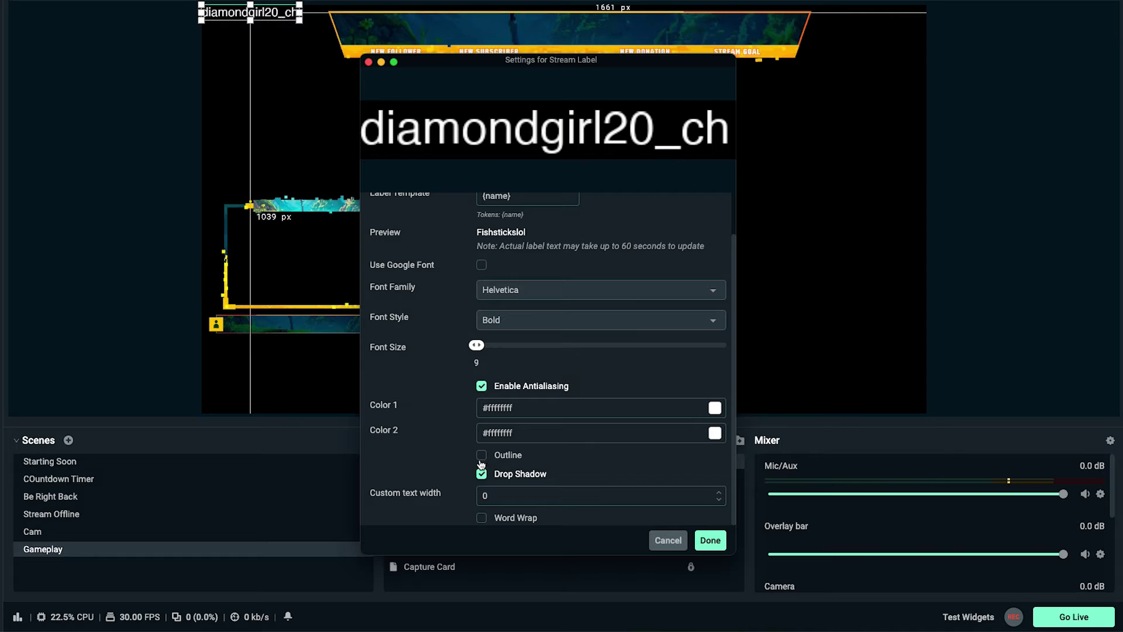
{"action": "left_click", "coordinate": [482, 456]}
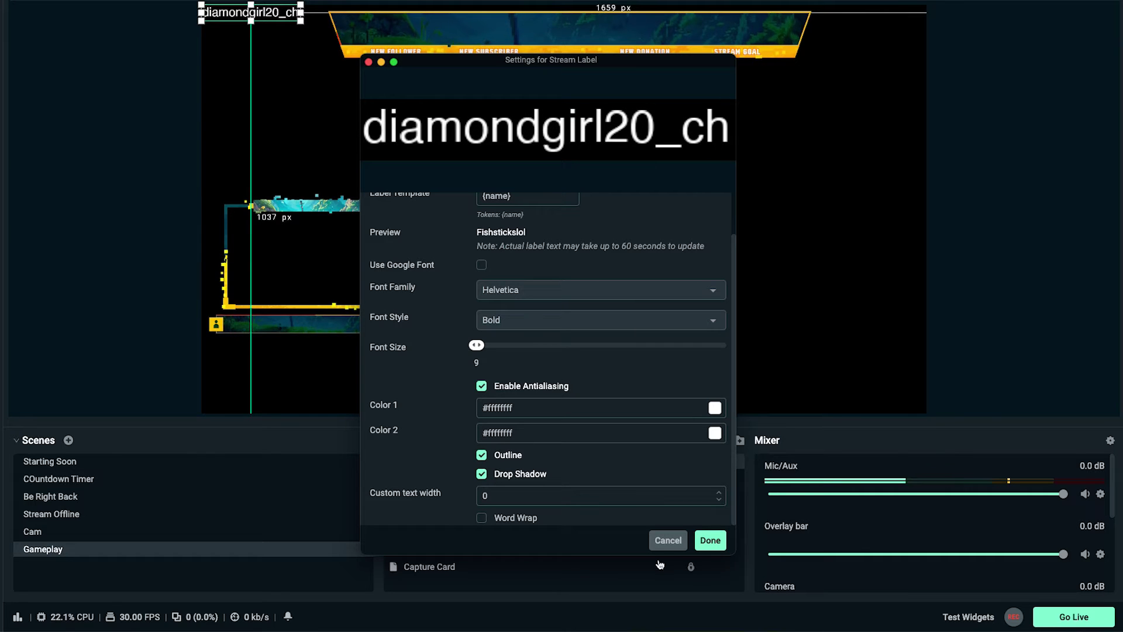
{"action": "left_click", "coordinate": [710, 541]}
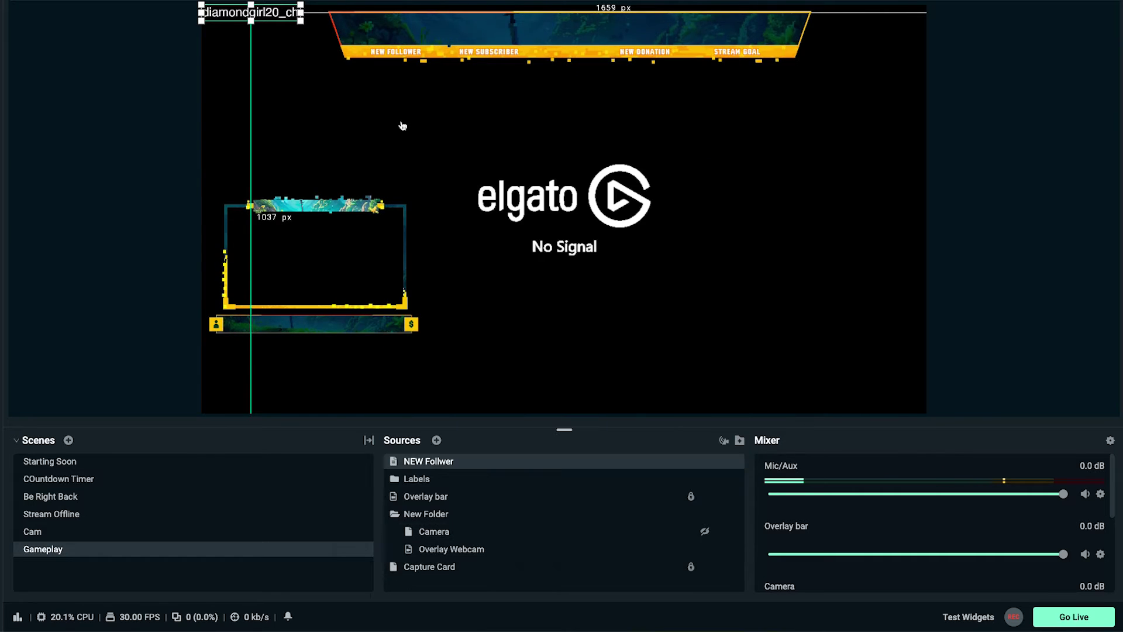
{"action": "left_click_drag", "start_coordinate": [248, 12], "coordinate": [392, 35]}
{"action": "left_click", "coordinate": [327, 104]}
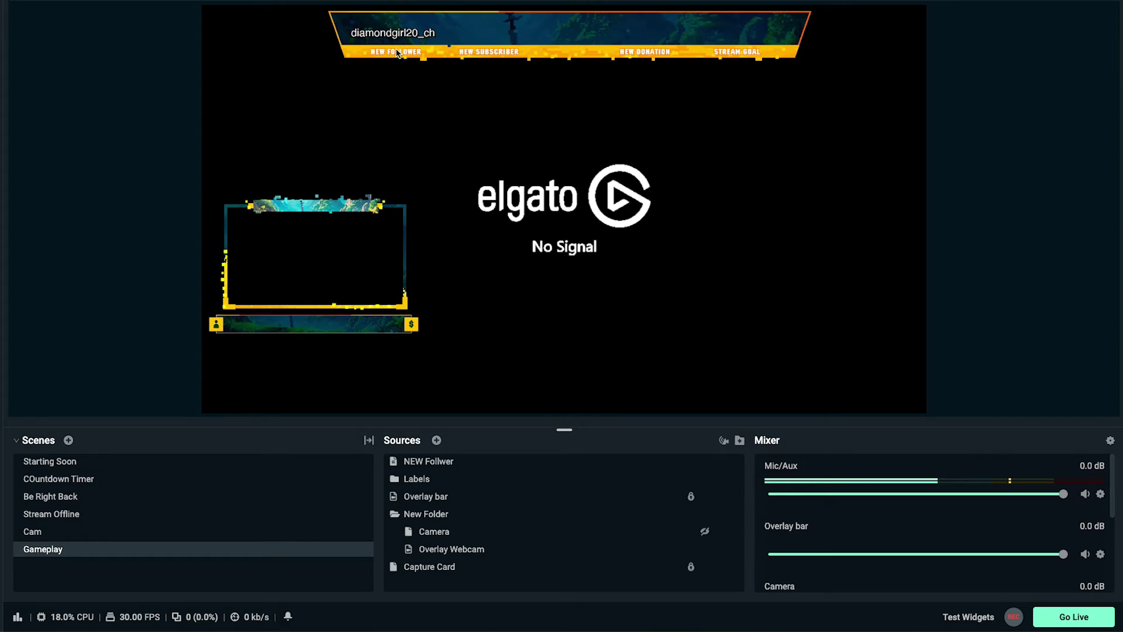
- Paste a duplicate of the NEW Follwer label and place it above NEW SUBSCRIBER, about 641 px from the canvas's left edge
{"action": "left_click", "coordinate": [470, 466]}
{"action": "right_click", "coordinate": [470, 465]}
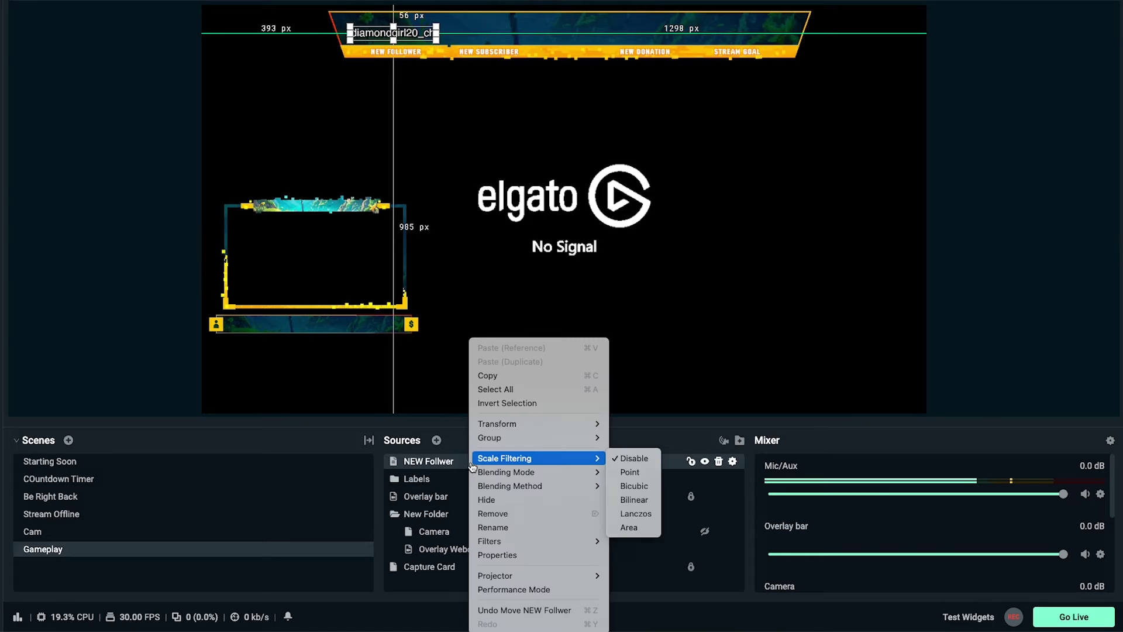
{"action": "left_click", "coordinate": [532, 377]}
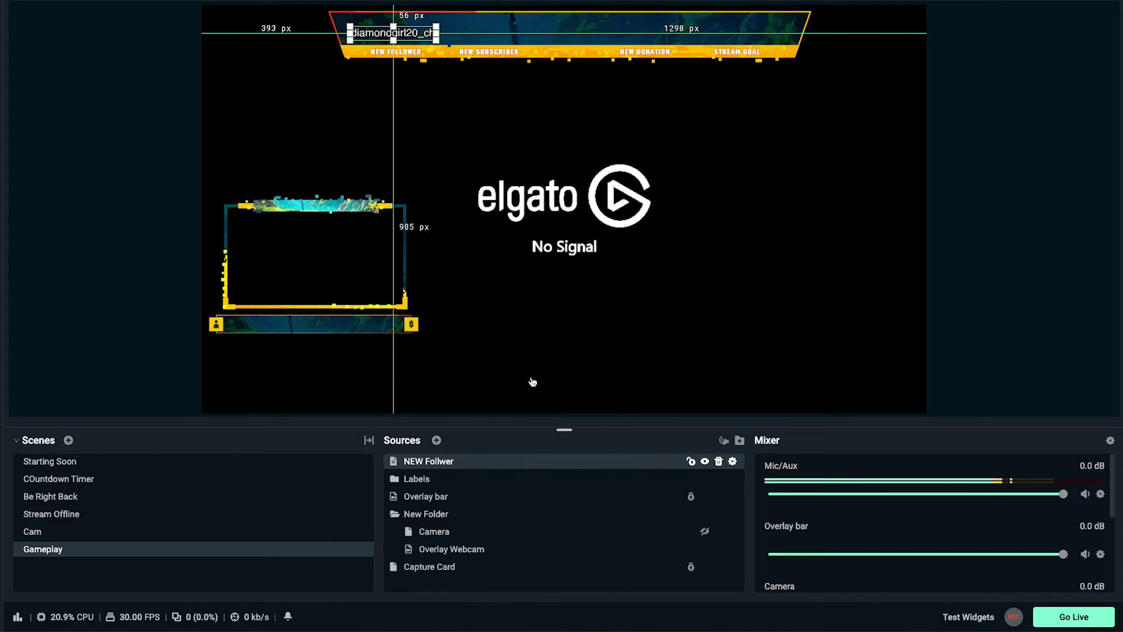
{"action": "right_click", "coordinate": [465, 467]}
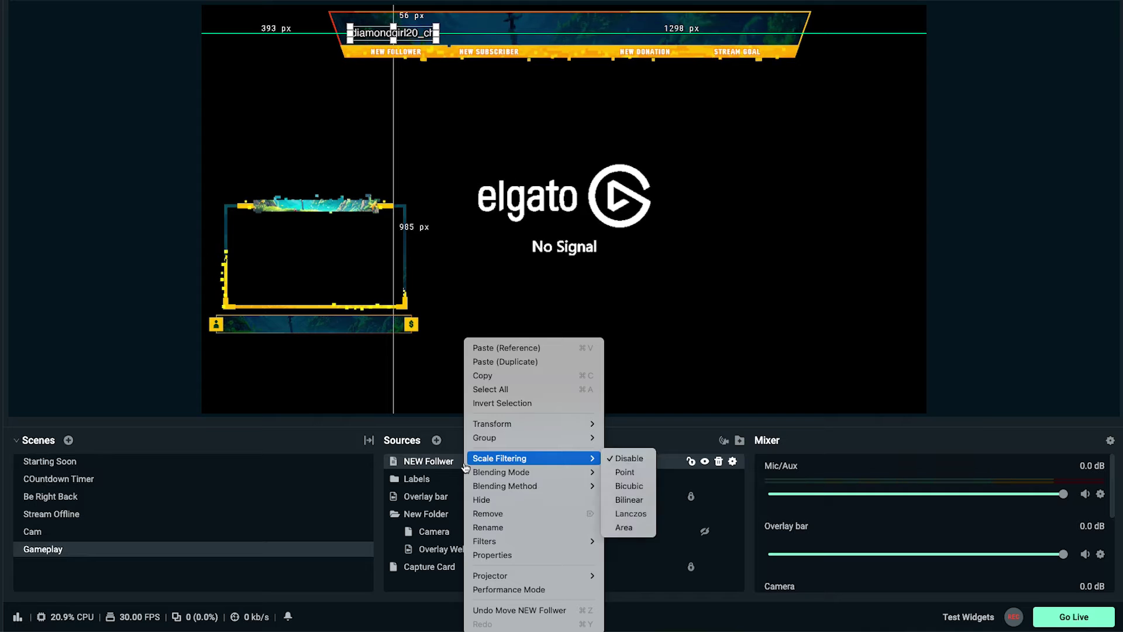
{"action": "left_click", "coordinate": [502, 362]}
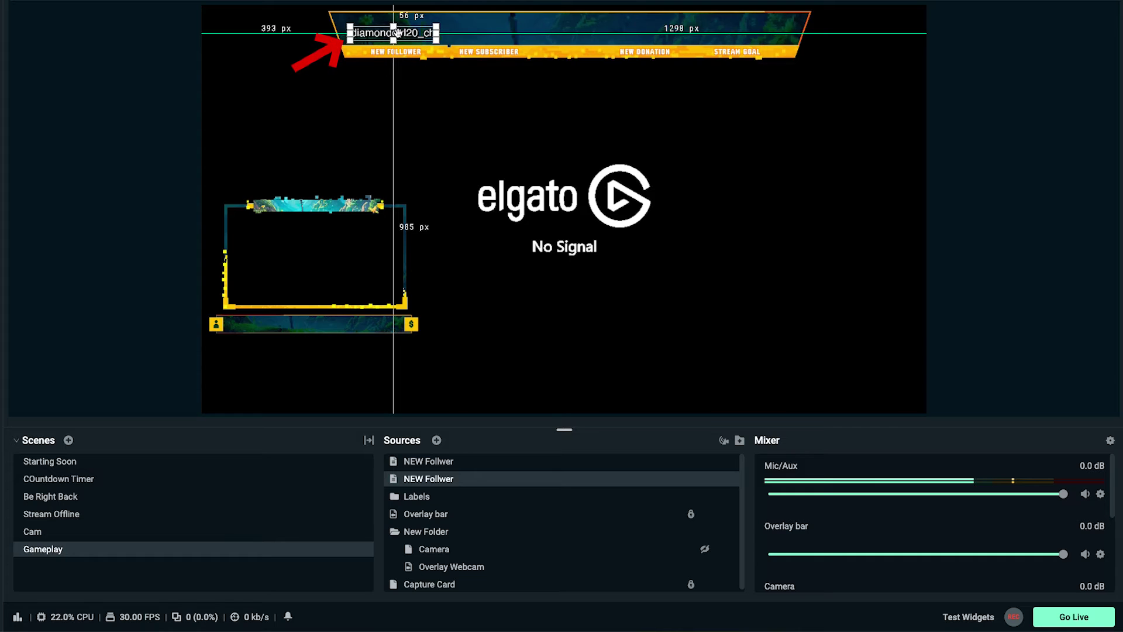
{"action": "left_click_drag", "start_coordinate": [430, 33], "coordinate": [492, 32]}
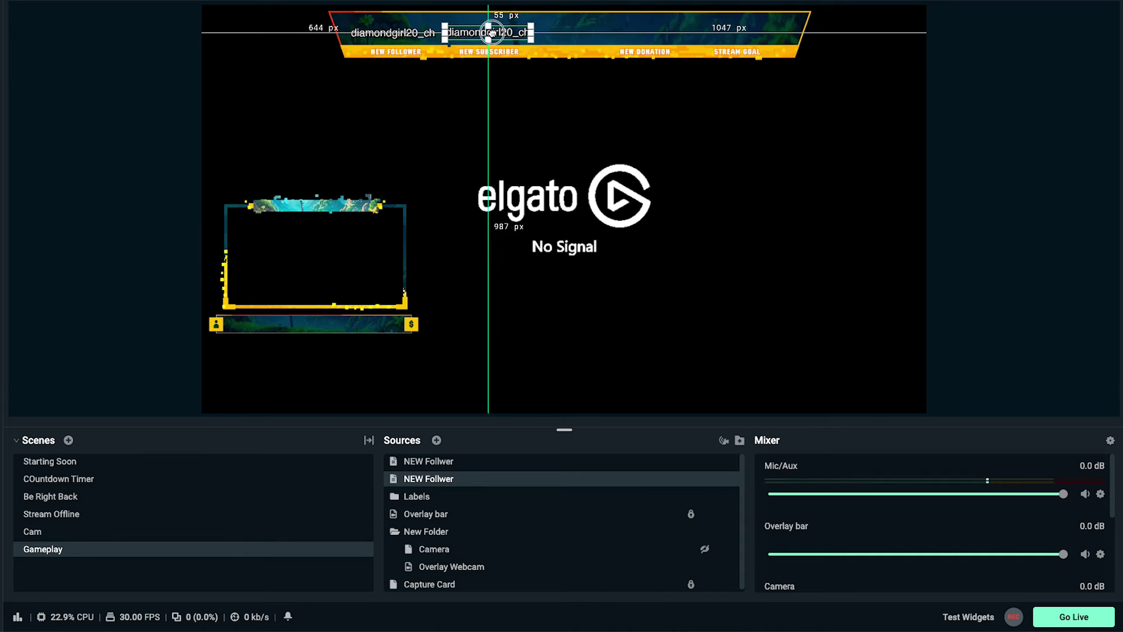
- Set the label type of the duplicated NEW Follwer source above NEW SUBSCRIBER to Most Recent Subscriber
{"action": "left_click", "coordinate": [462, 462]}
{"action": "left_click", "coordinate": [463, 480]}
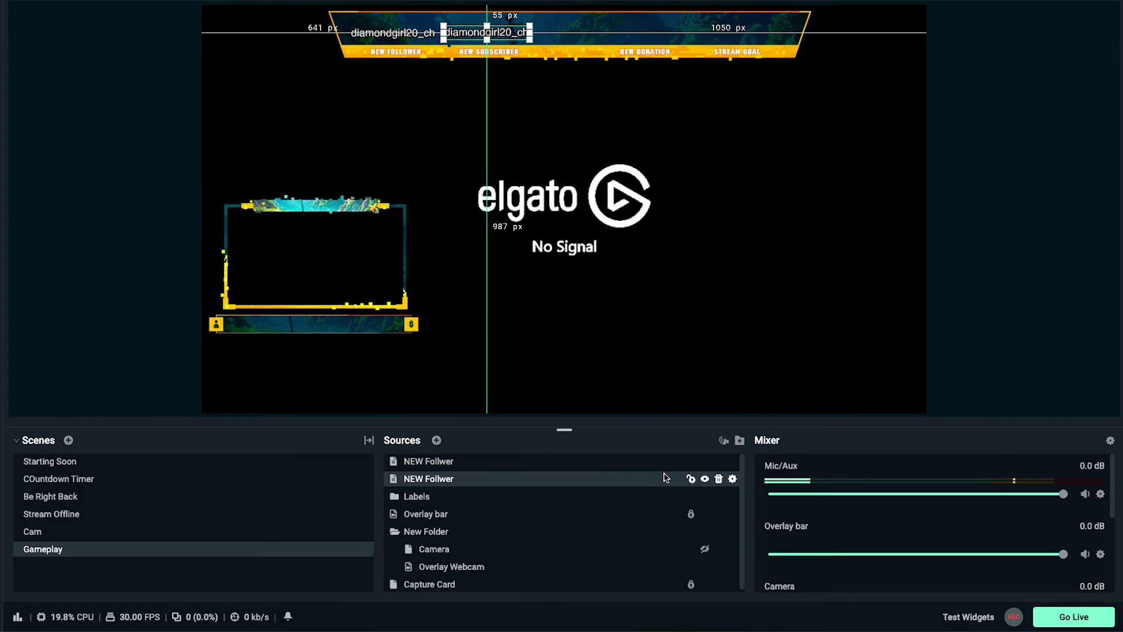
{"action": "left_click", "coordinate": [733, 480]}
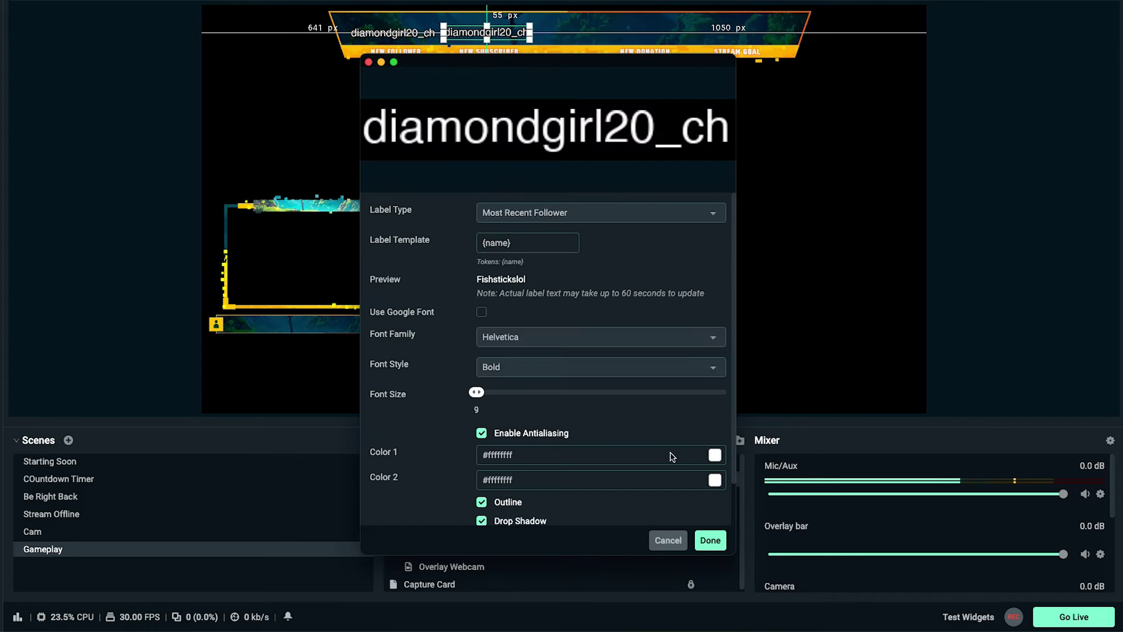
{"action": "left_click", "coordinate": [561, 216]}
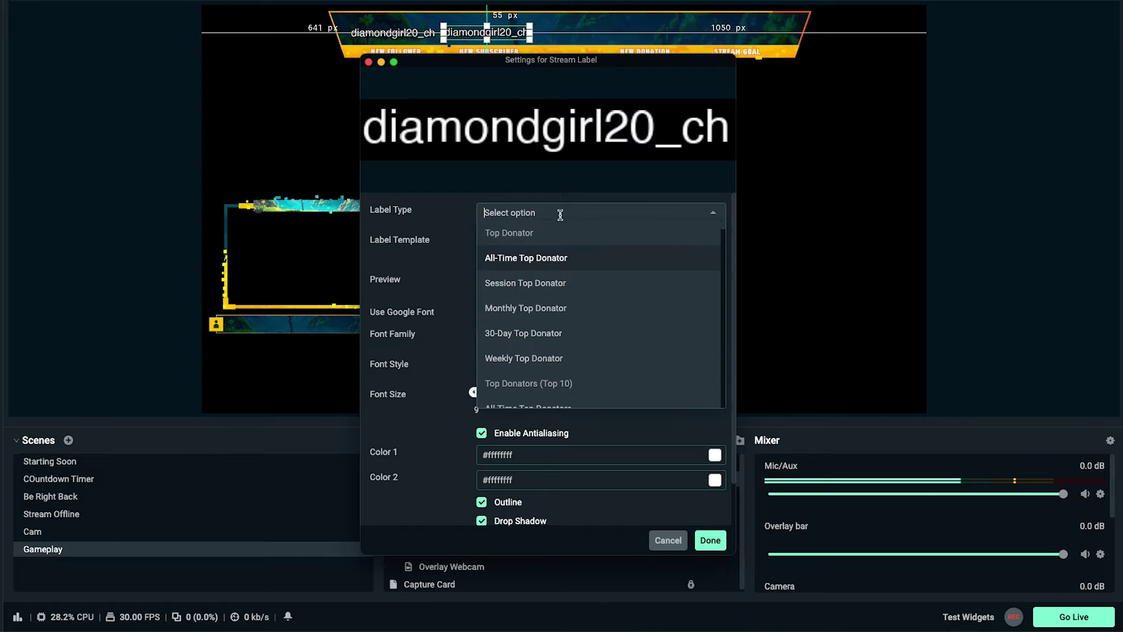
{"action": "type", "text": "m"}
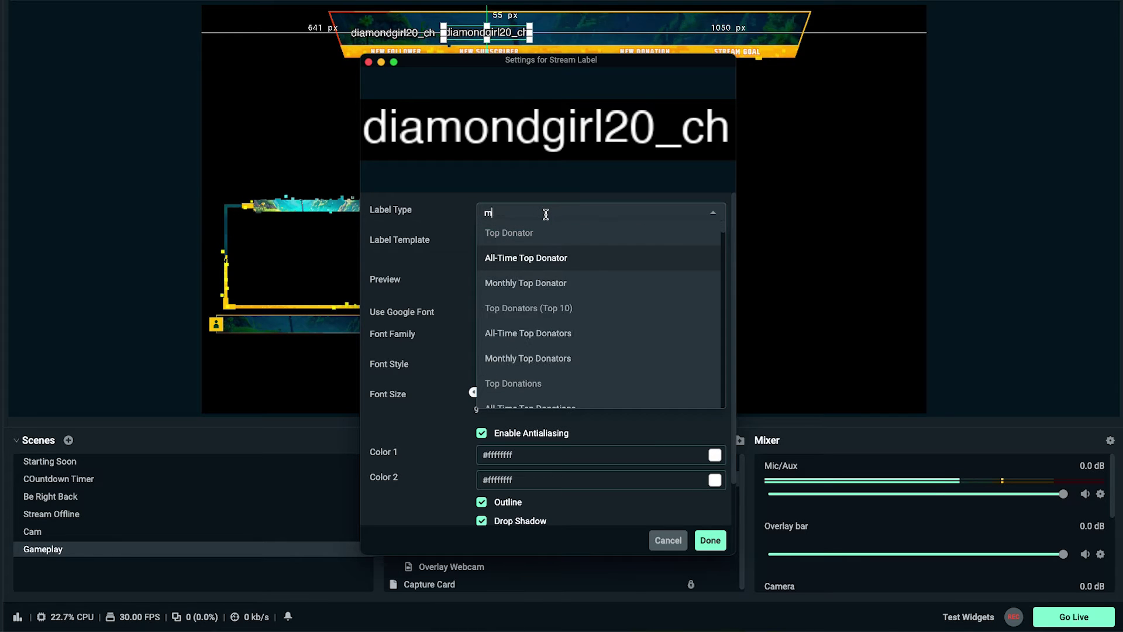
{"action": "type", "text": "ost recent su"}
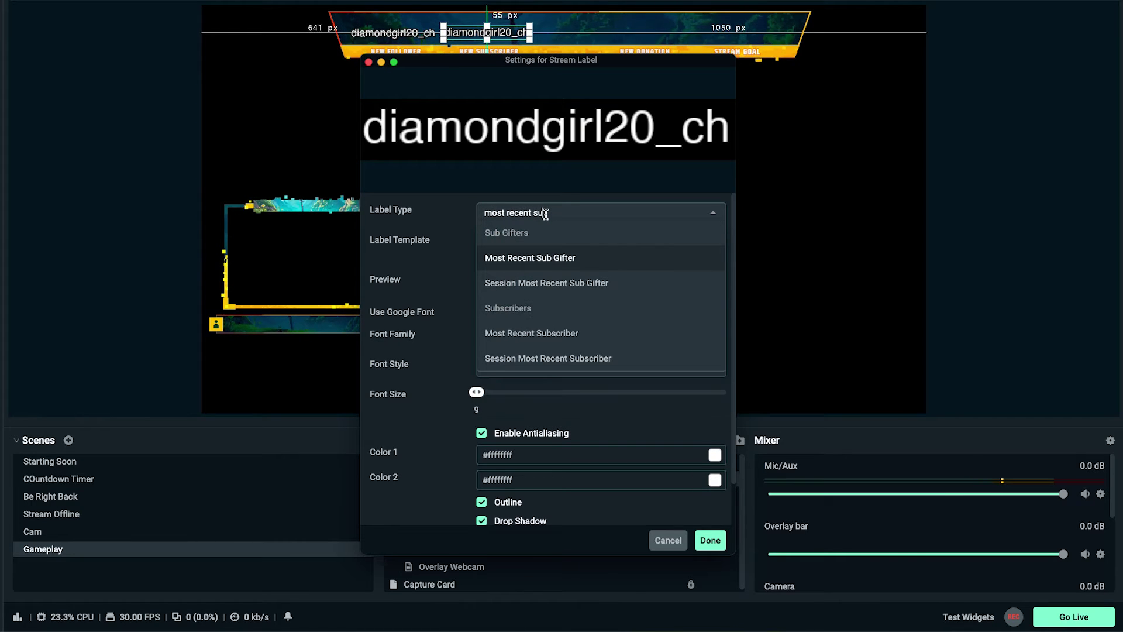
{"action": "left_click", "coordinate": [552, 334]}
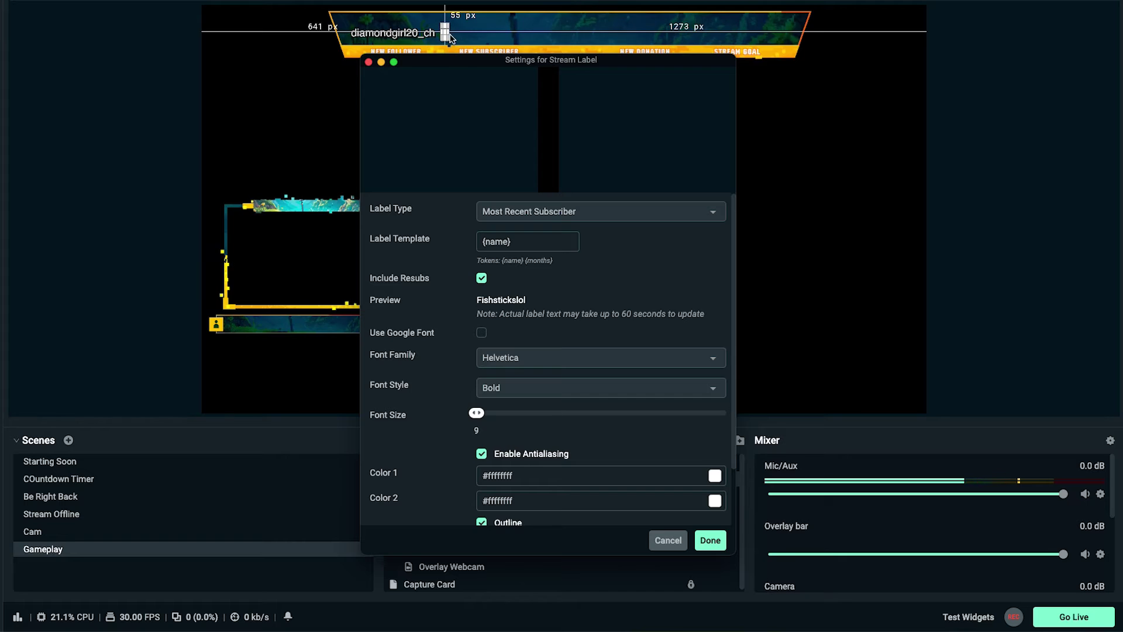
{"action": "scroll", "coordinate": [506, 397], "scroll_direction": "down", "scroll_amount": 2}
{"action": "scroll", "coordinate": [524, 327], "scroll_direction": "up", "scroll_amount": 3}
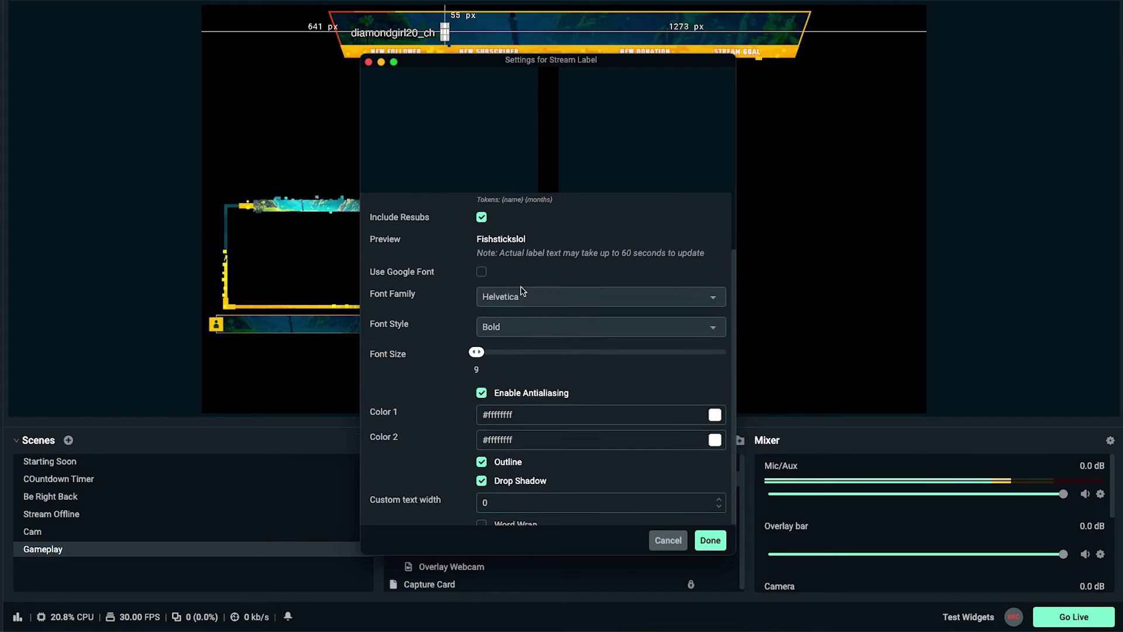
- Switch the duplicated label's type back to Most Recent Follower and save its settings
{"action": "left_click", "coordinate": [538, 215]}
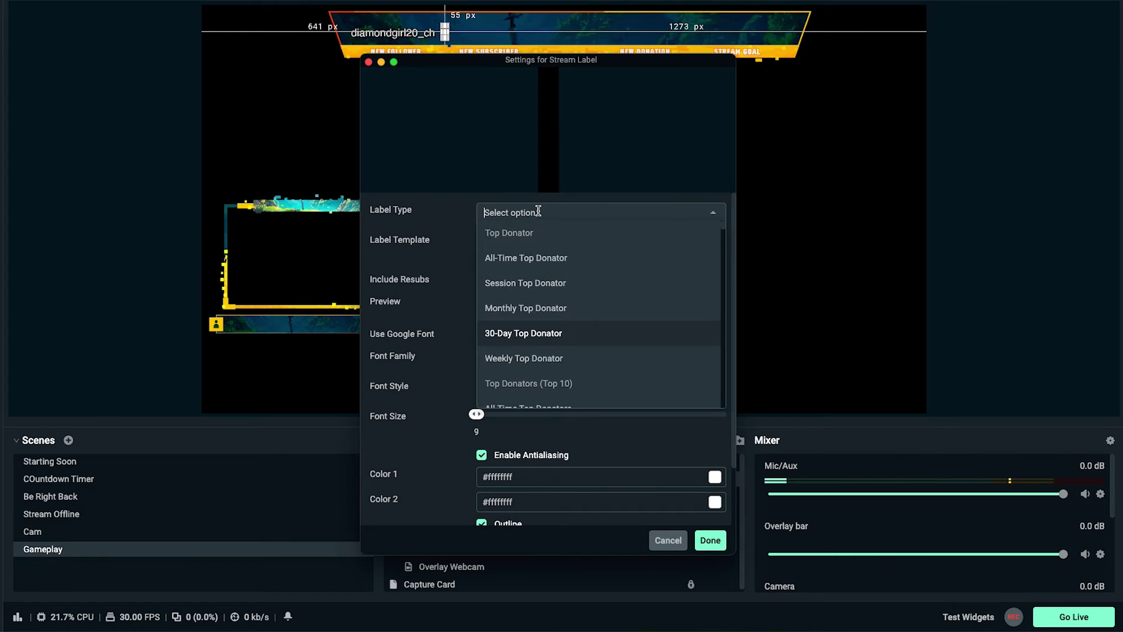
{"action": "type", "text": "most f"}
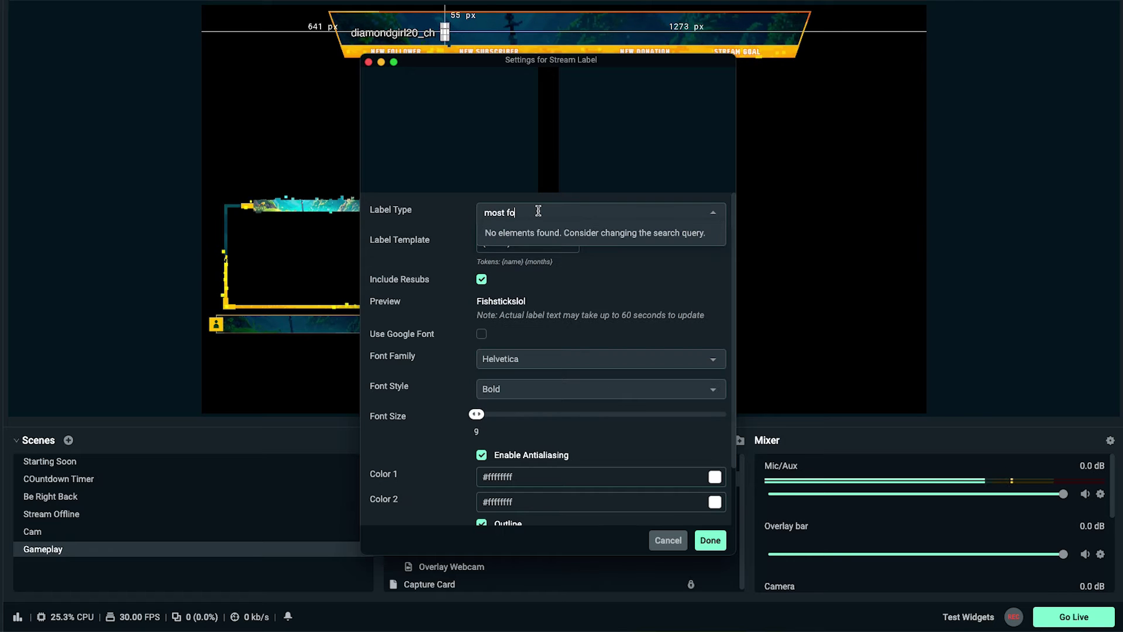
{"action": "type", "text": "o"}
{"action": "key", "text": "BackSpace"}
{"action": "key", "text": "BackSpace"}
{"action": "type", "text": "recent f"}
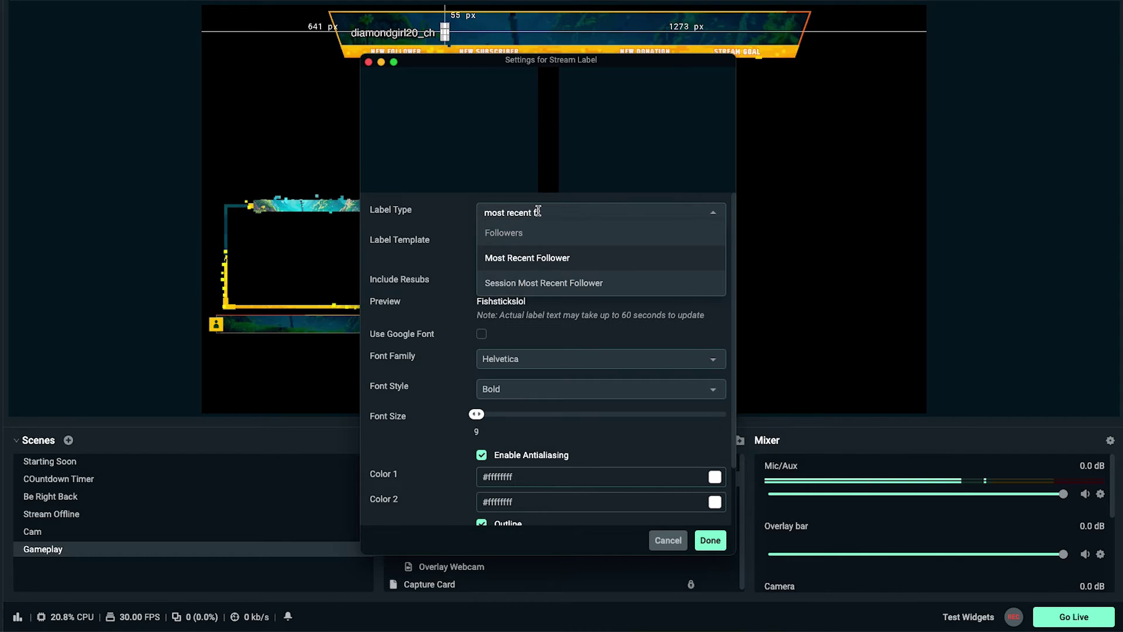
{"action": "key", "text": "Return"}
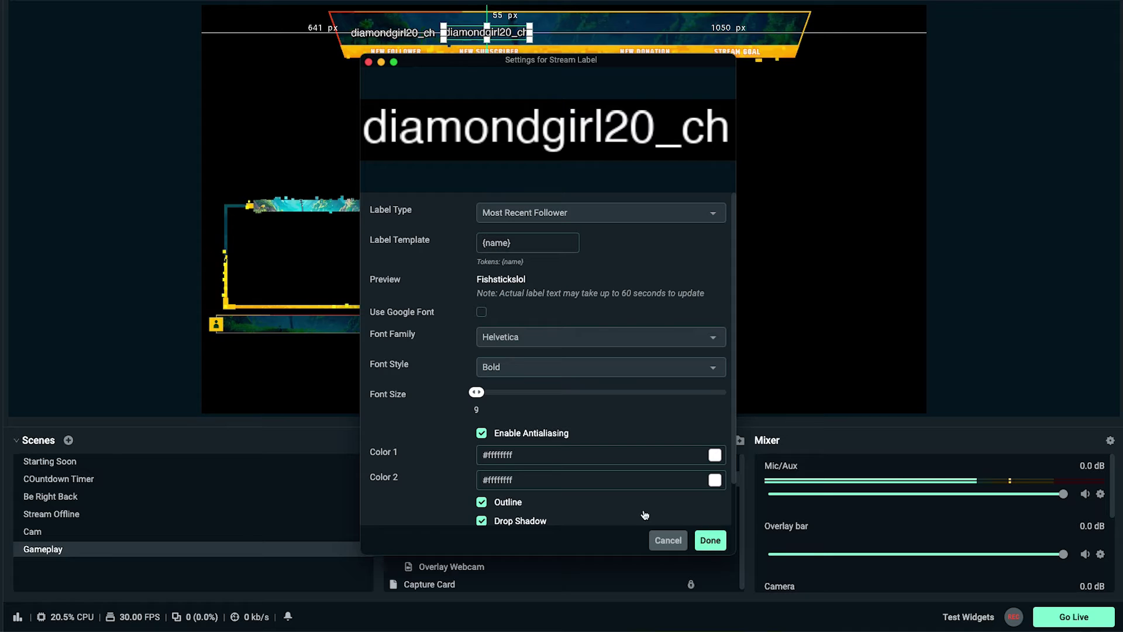
{"action": "left_click", "coordinate": [707, 542]}
- Move the duplicated label to about 671 px from the canvas's left edge and rename its source NEW Subscriber
{"action": "left_click_drag", "start_coordinate": [479, 32], "coordinate": [490, 33]}
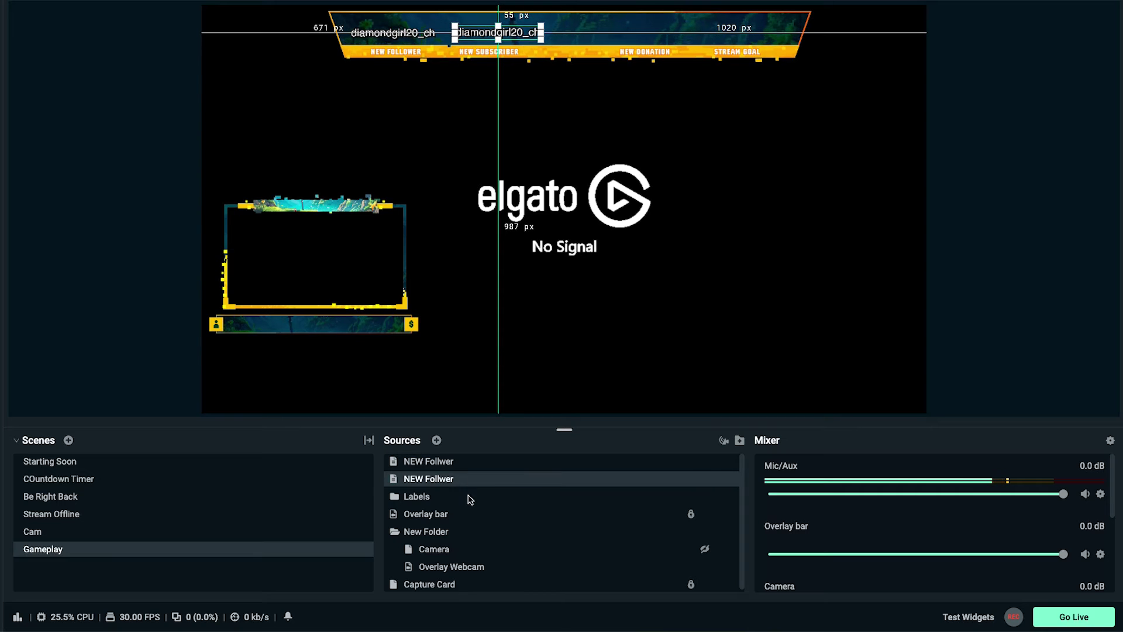
{"action": "left_click", "coordinate": [733, 479]}
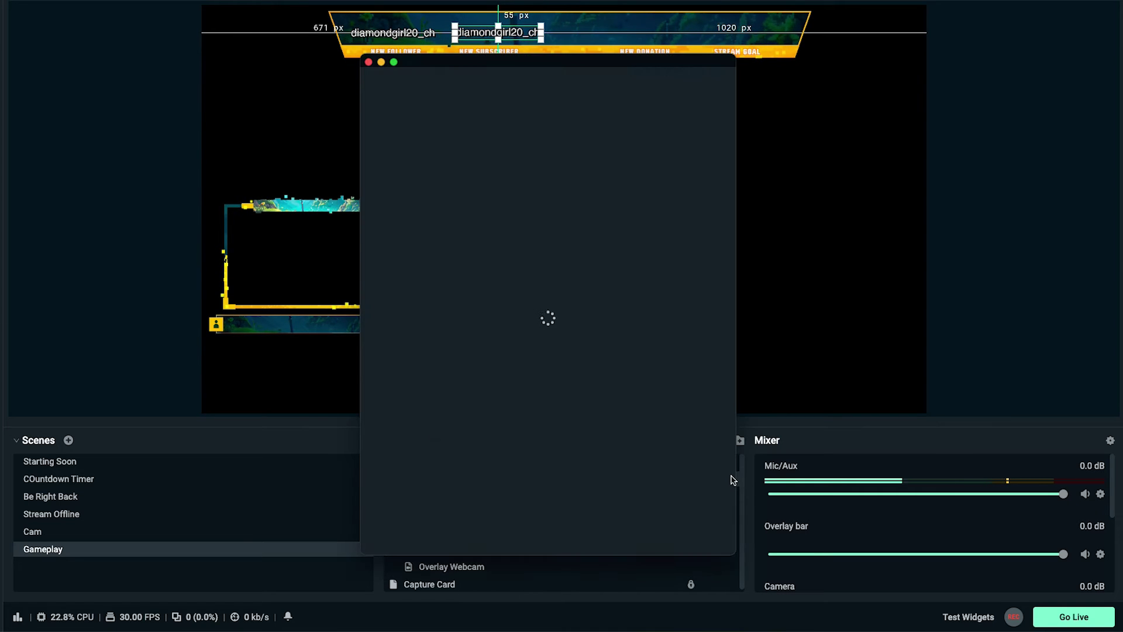
{"action": "left_click", "coordinate": [667, 540]}
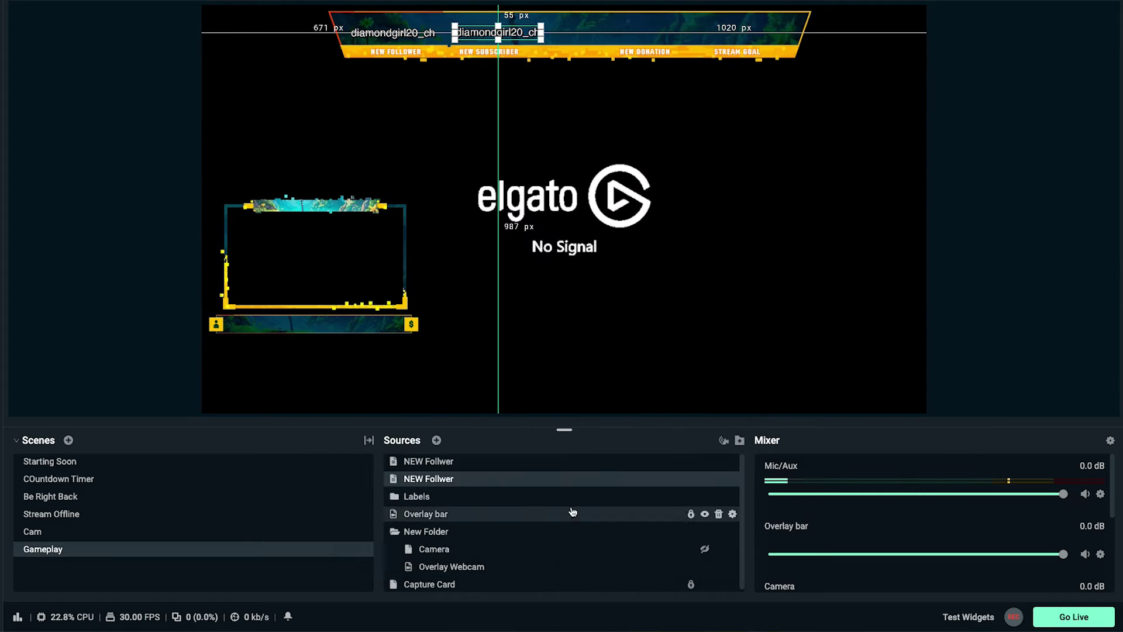
{"action": "right_click", "coordinate": [535, 478]}
{"action": "left_click", "coordinate": [581, 528]}
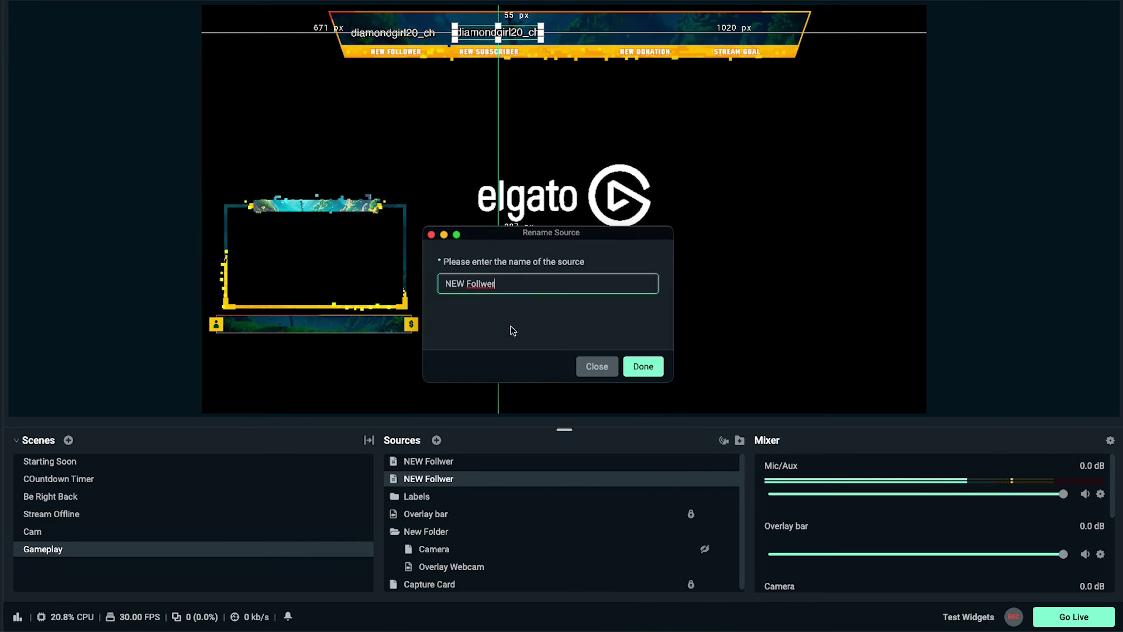
{"action": "left_click_drag", "start_coordinate": [515, 282], "coordinate": [468, 286]}
{"action": "type", "text": "Subscriber"}
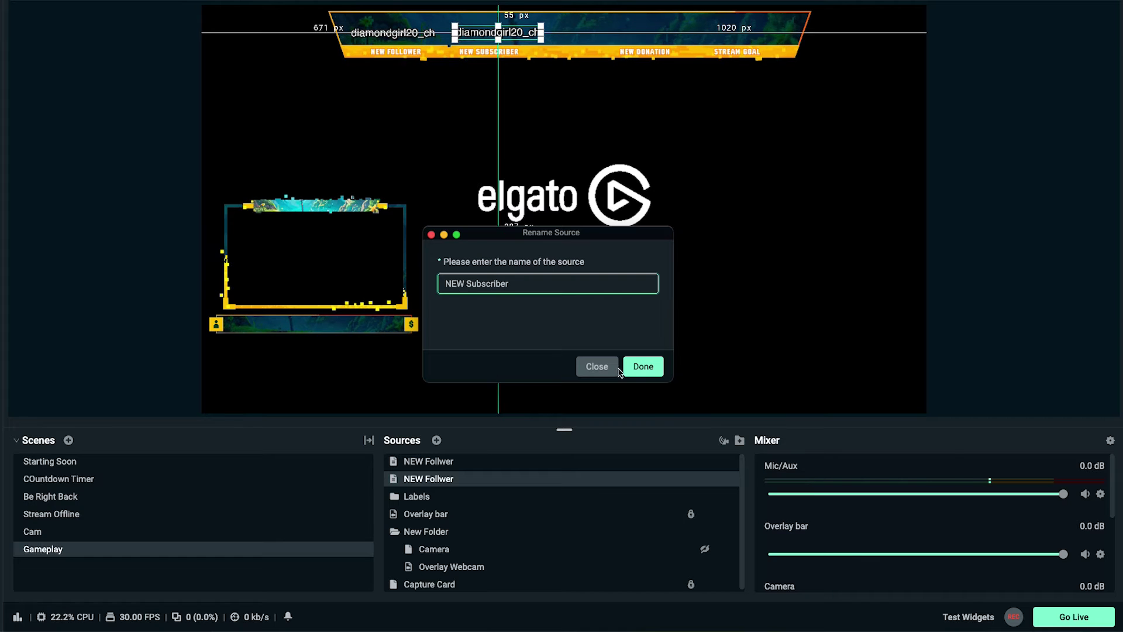
{"action": "left_click", "coordinate": [643, 367]}
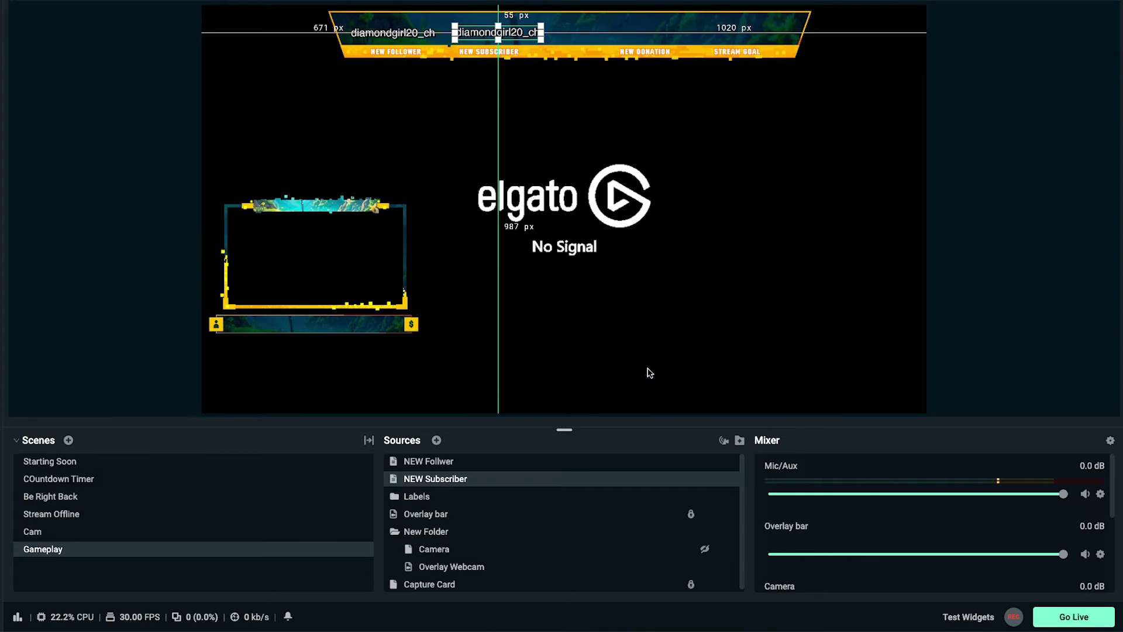
- Paste a duplicate of the NEW Subscriber label and place it above NEW DONATION, about 1052 px from the canvas's left edge
{"action": "right_click", "coordinate": [493, 484]}
{"action": "left_click", "coordinate": [546, 370]}
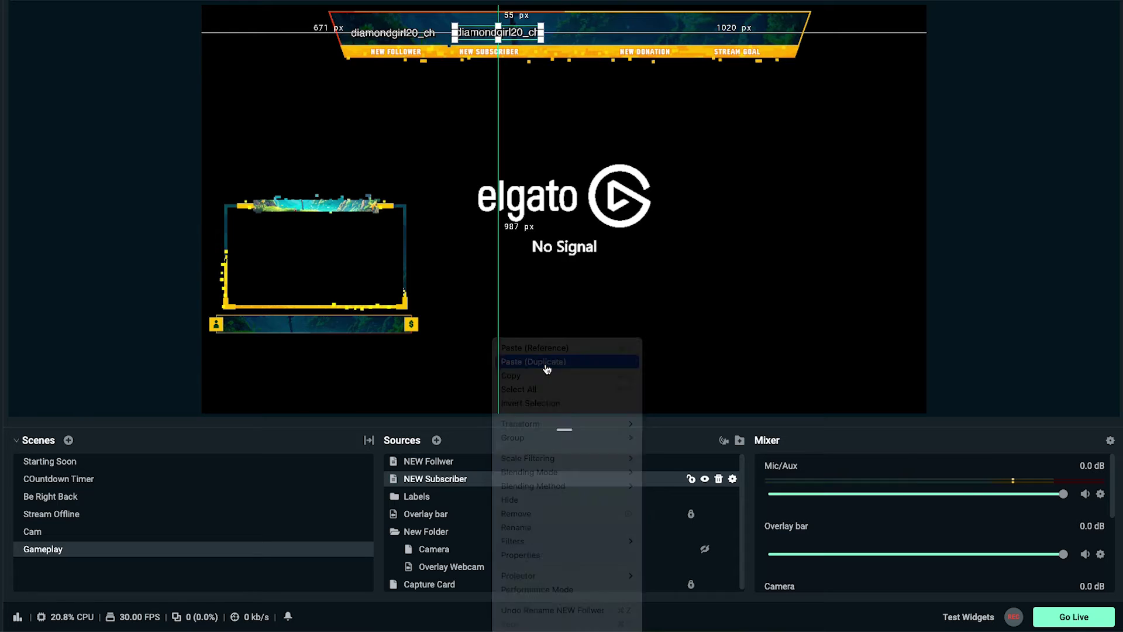
{"action": "key", "text": "ctrl+v"}
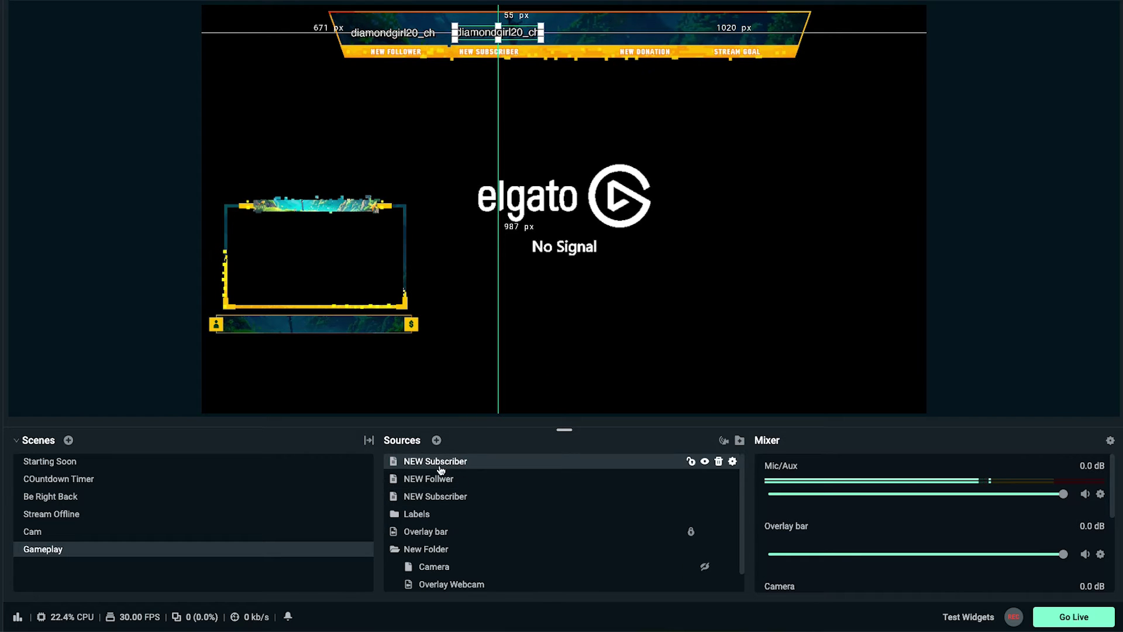
{"action": "left_click_drag", "start_coordinate": [498, 32], "coordinate": [630, 34]}
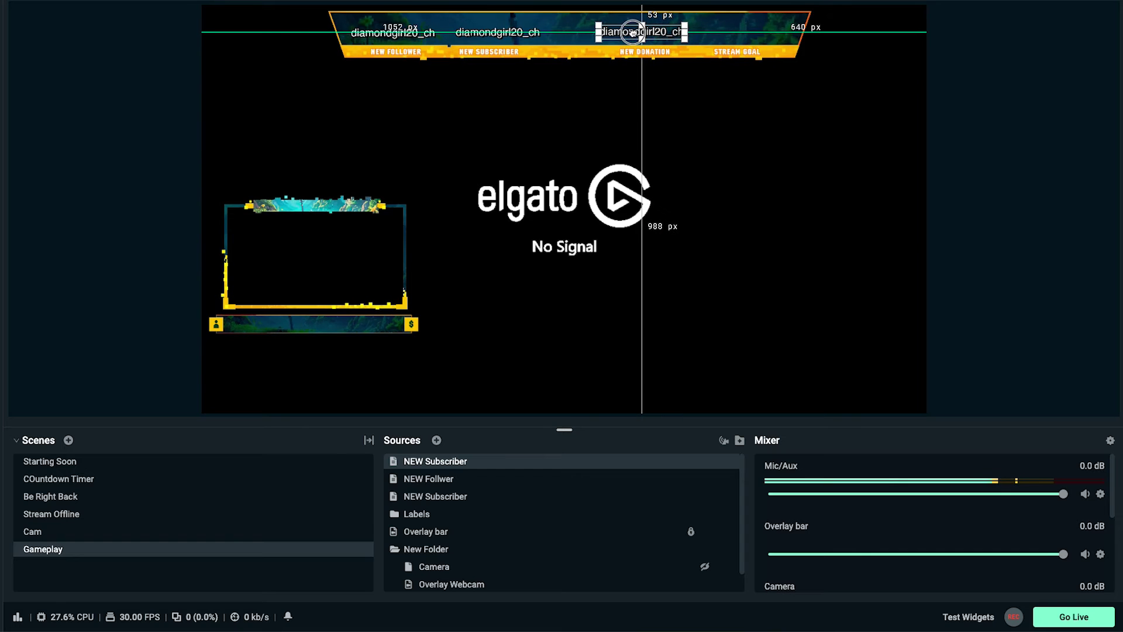
- Rename the duplicate label above NEW DONATION as NEW Donation
{"action": "right_click", "coordinate": [602, 461]}
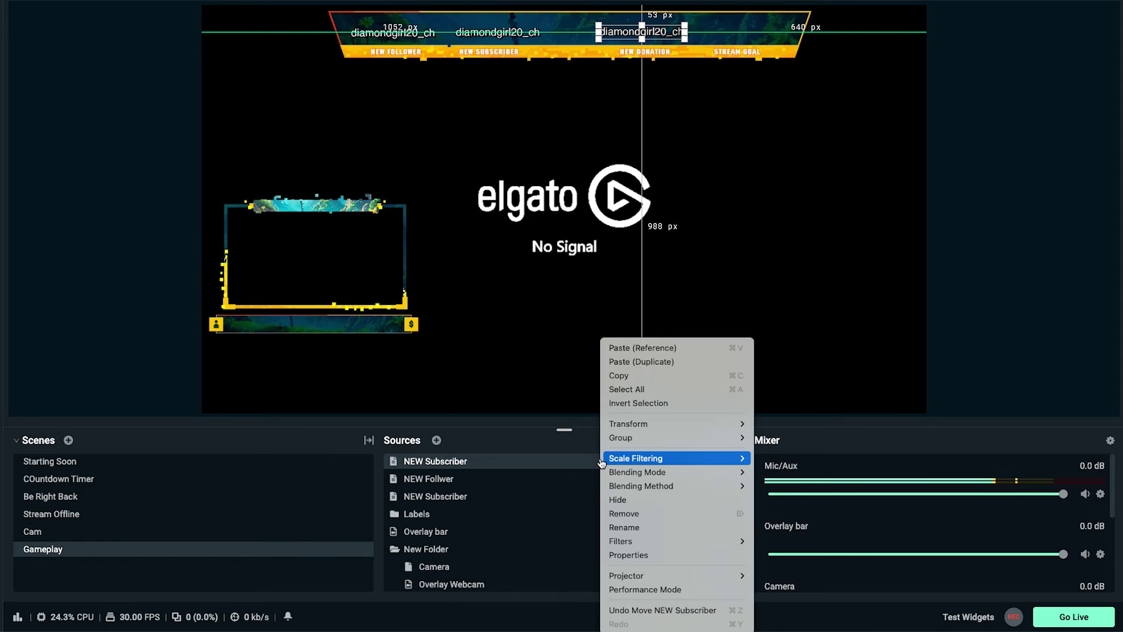
{"action": "left_click", "coordinate": [637, 527]}
{"action": "left_click_drag", "start_coordinate": [508, 284], "coordinate": [465, 284]}
{"action": "type", "text": "Donation"}
{"action": "left_click", "coordinate": [644, 367]}
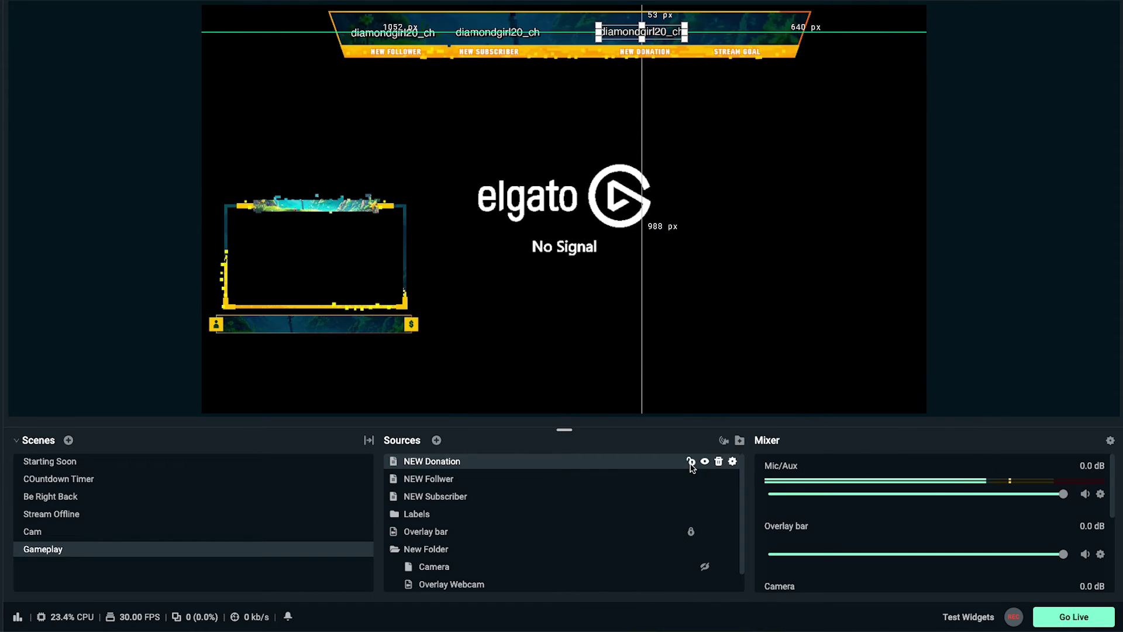
- Set the NEW Donation label's type to Most Recent Donator
{"action": "left_click", "coordinate": [726, 462]}
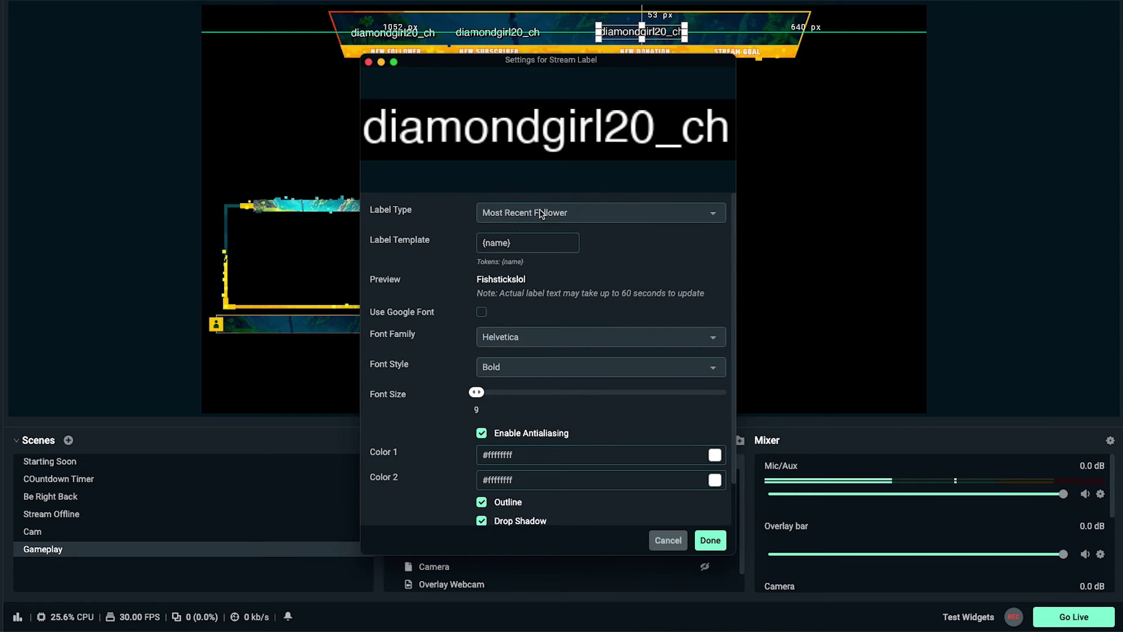
{"action": "left_click", "coordinate": [536, 214]}
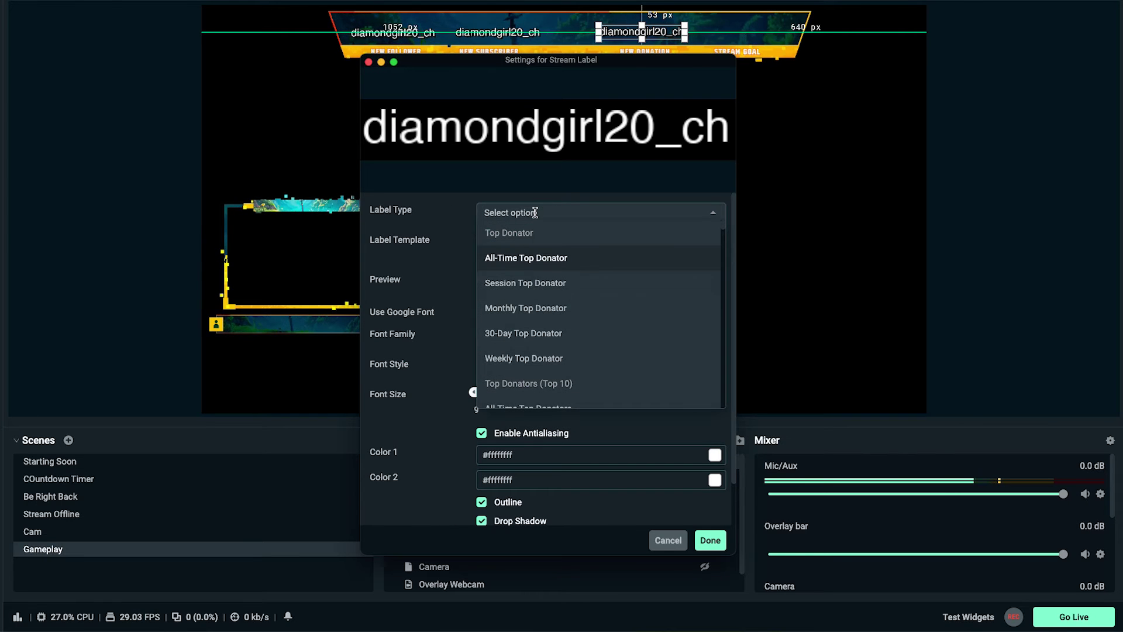
{"action": "type", "text": "Most Recent D"}
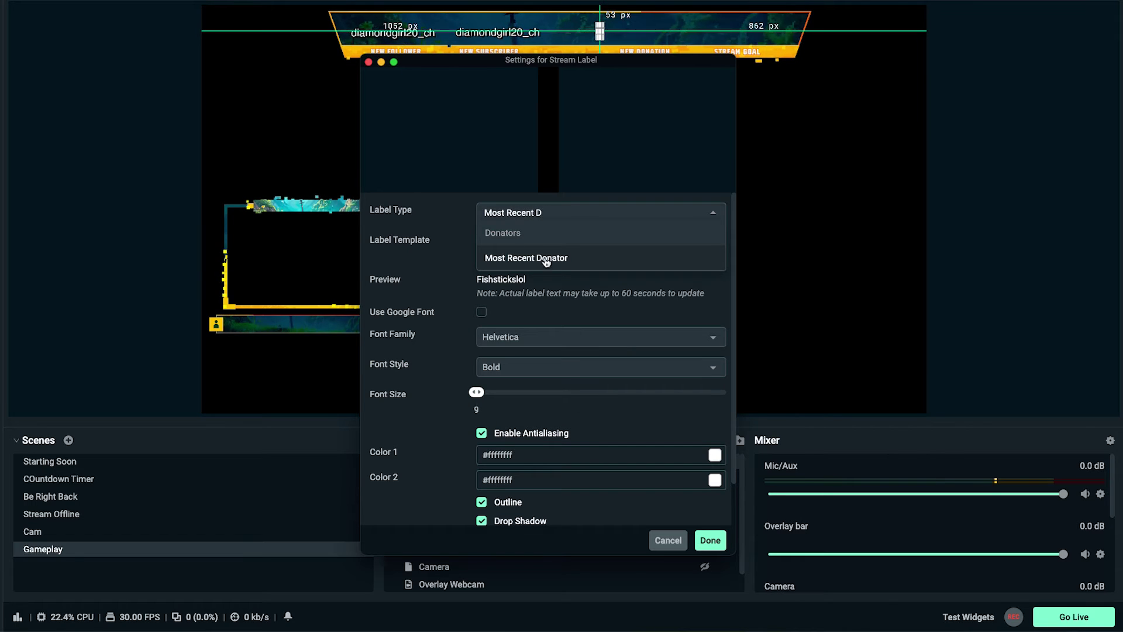
{"action": "left_click", "coordinate": [527, 258]}
- Return the NEW Donation label's type to Most Recent Follower, save its settings and deselect the label
{"action": "left_click", "coordinate": [568, 212]}
{"action": "type", "text": "Most Recent"}
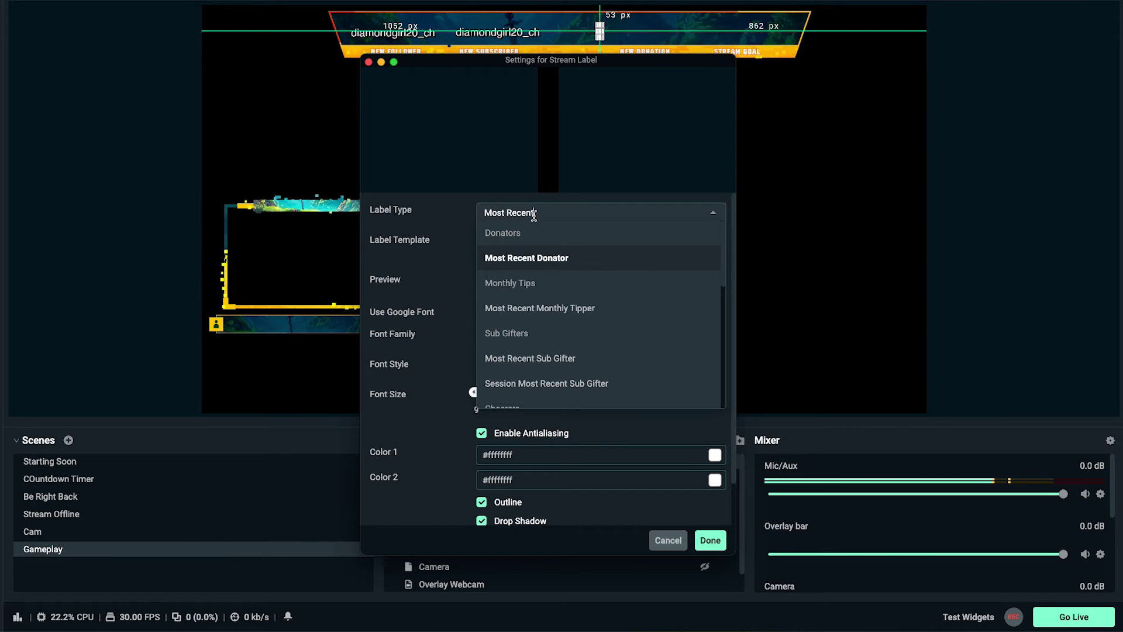
{"action": "type", "text": " Follower"}
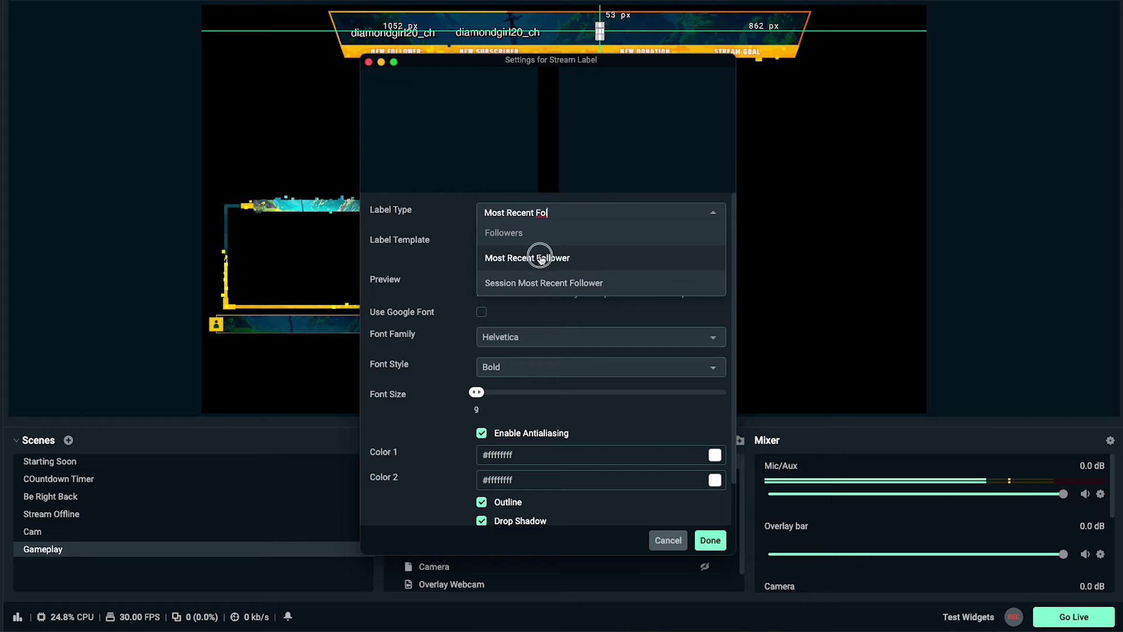
{"action": "left_click", "coordinate": [541, 259]}
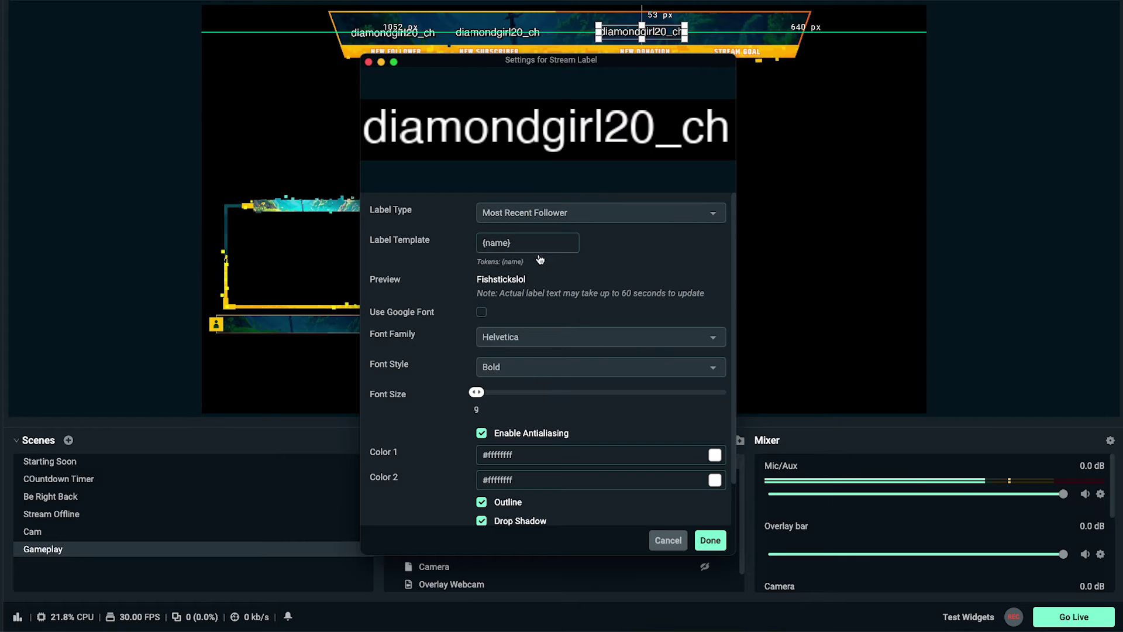
{"action": "left_click", "coordinate": [710, 540]}
{"action": "left_click_drag", "start_coordinate": [642, 33], "coordinate": [643, 33]}
{"action": "left_click", "coordinate": [743, 39]}
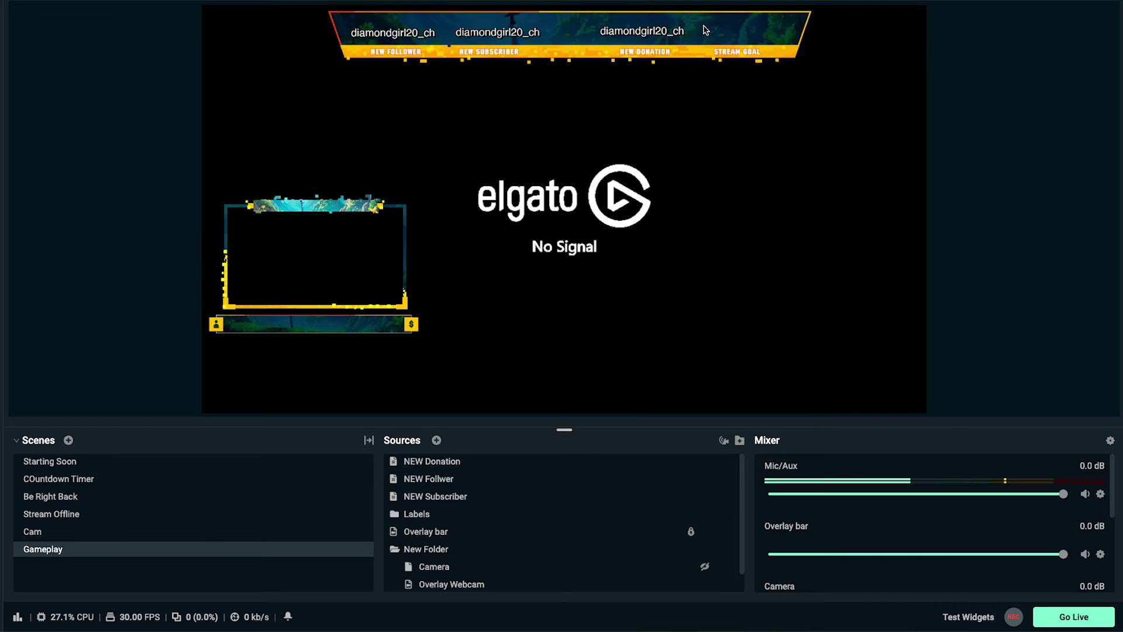
- Paste another duplicate of the NEW Subscriber label into the Gameplay scene
{"action": "left_click", "coordinate": [464, 463]}
{"action": "right_click", "coordinate": [464, 462]}
{"action": "left_click", "coordinate": [534, 362]}
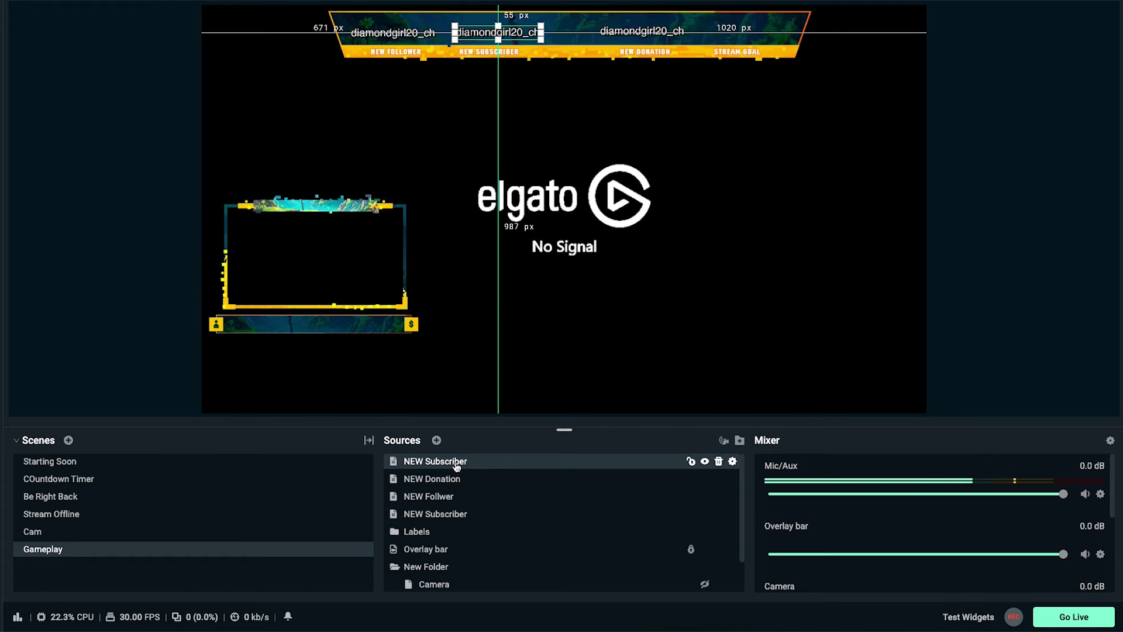
- Rename the new duplicate Stream Goal and place it above STREAM GOAL, about 1329 px from the canvas's left edge
{"action": "right_click", "coordinate": [607, 467]}
{"action": "left_click", "coordinate": [639, 527]}
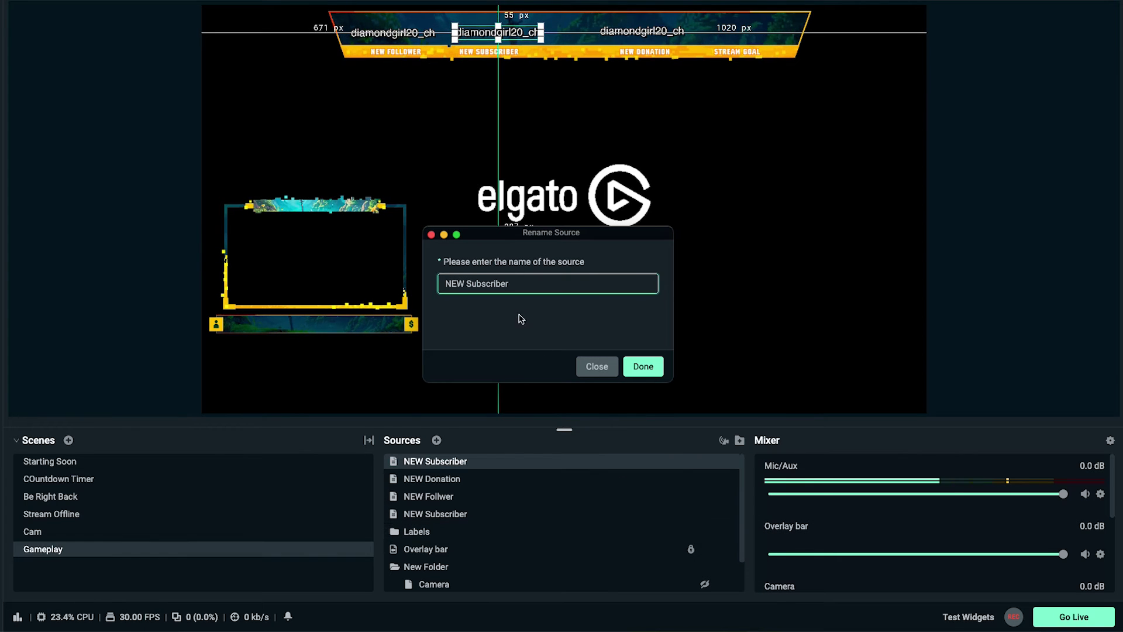
{"action": "triple_click", "coordinate": [519, 288]}
{"action": "type", "text": "Stream Goal"}
{"action": "left_click", "coordinate": [643, 366]}
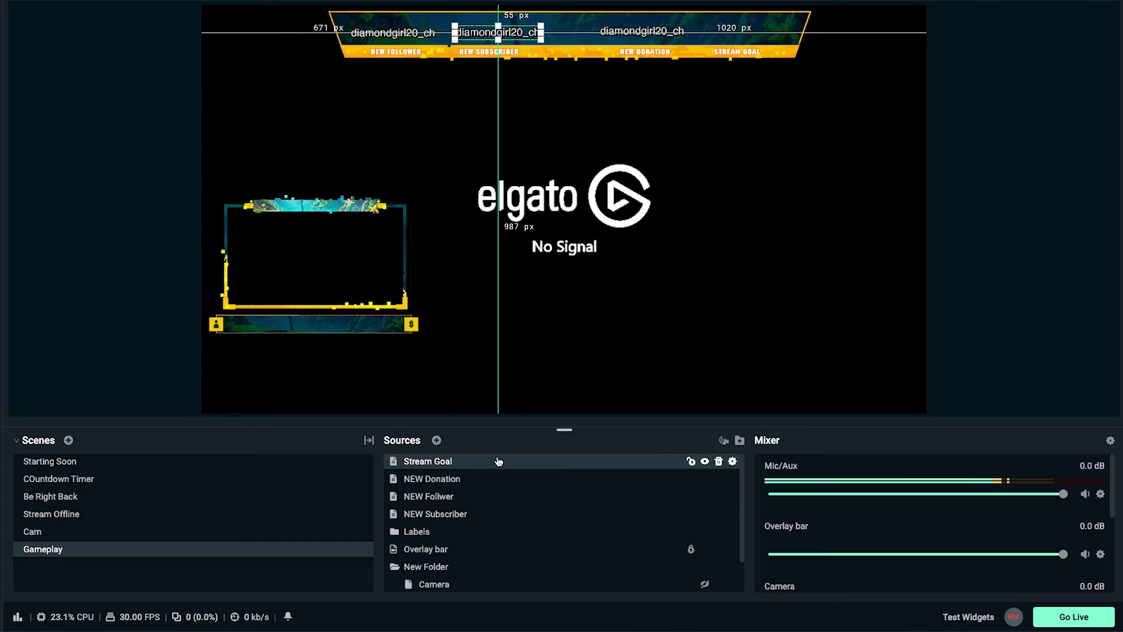
{"action": "left_click_drag", "start_coordinate": [487, 33], "coordinate": [735, 33]}
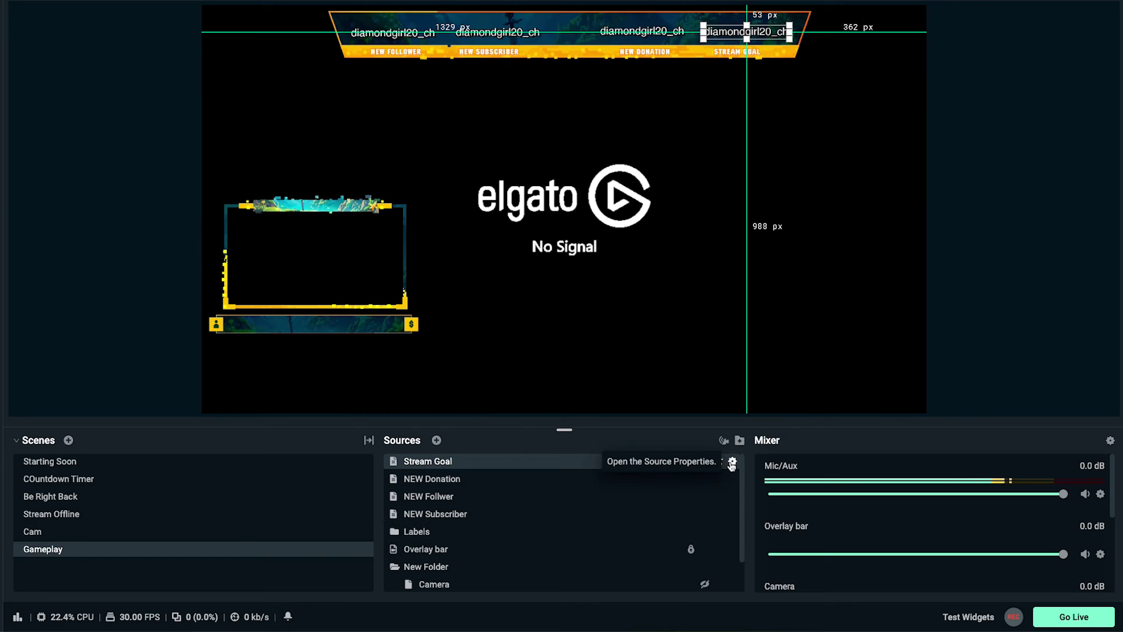
- Set the Stream Goal label's type to Donation Goal
{"action": "left_click", "coordinate": [732, 461]}
{"action": "left_click", "coordinate": [532, 215]}
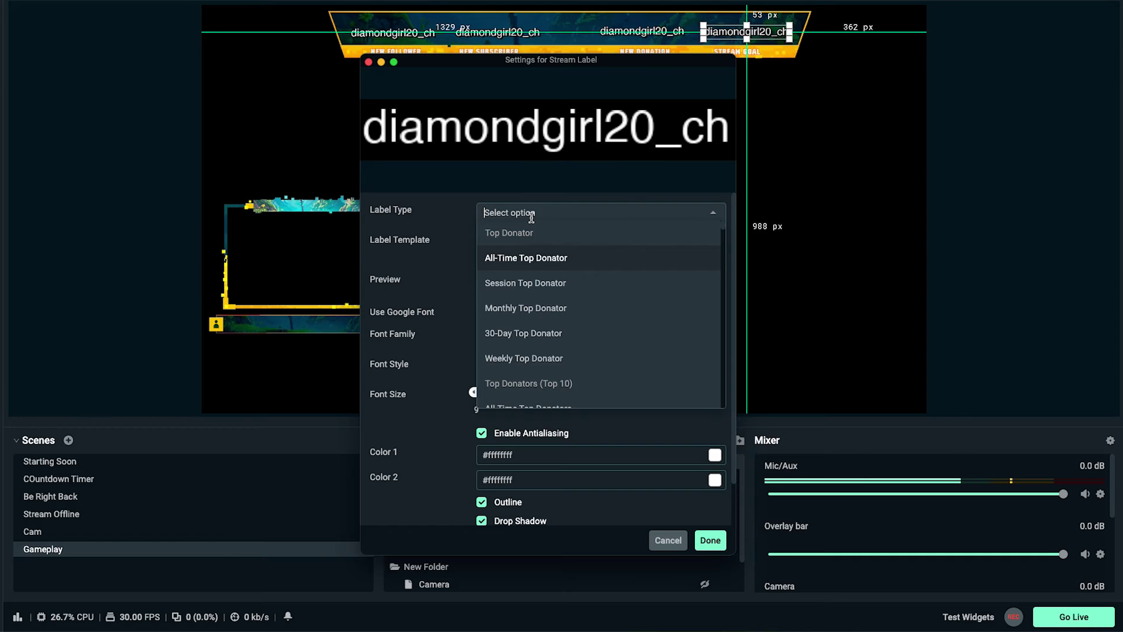
{"action": "type", "text": "stre"}
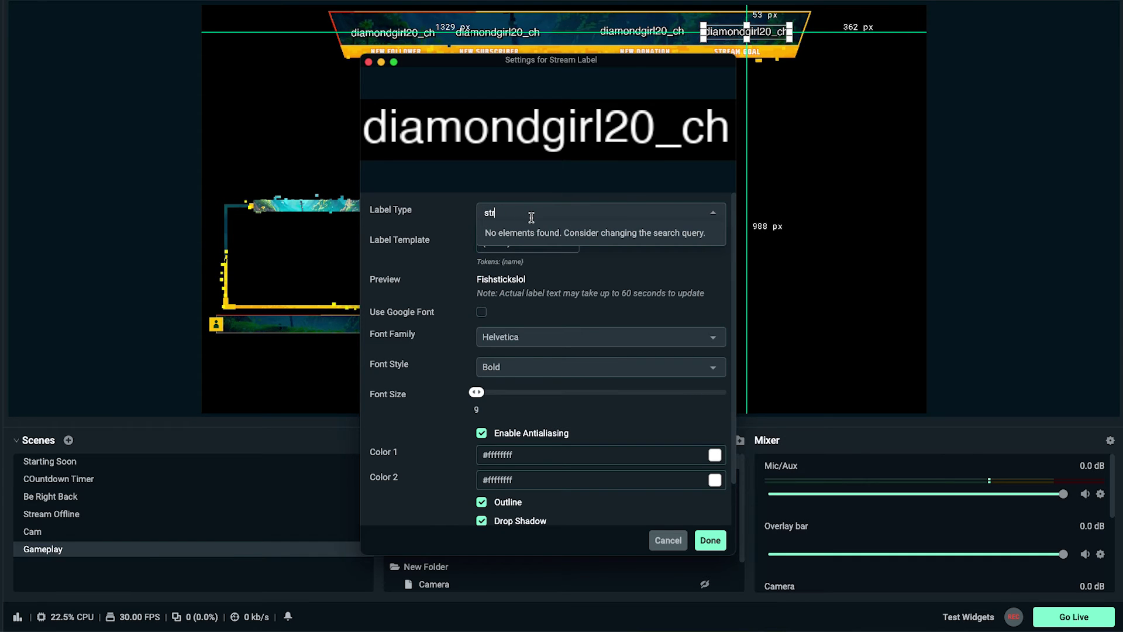
{"action": "key", "text": "BackSpace"}
{"action": "key", "text": "BackSpace"}
{"action": "key", "text": "BackSpace"}
{"action": "type", "text": "goal"}
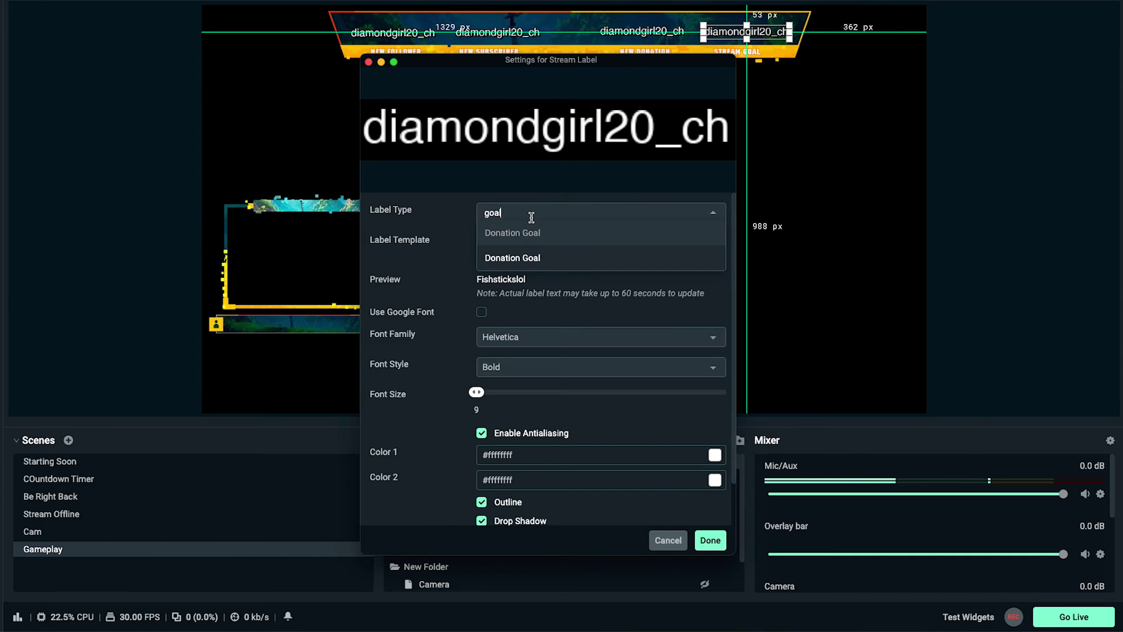
{"action": "left_click", "coordinate": [532, 260]}
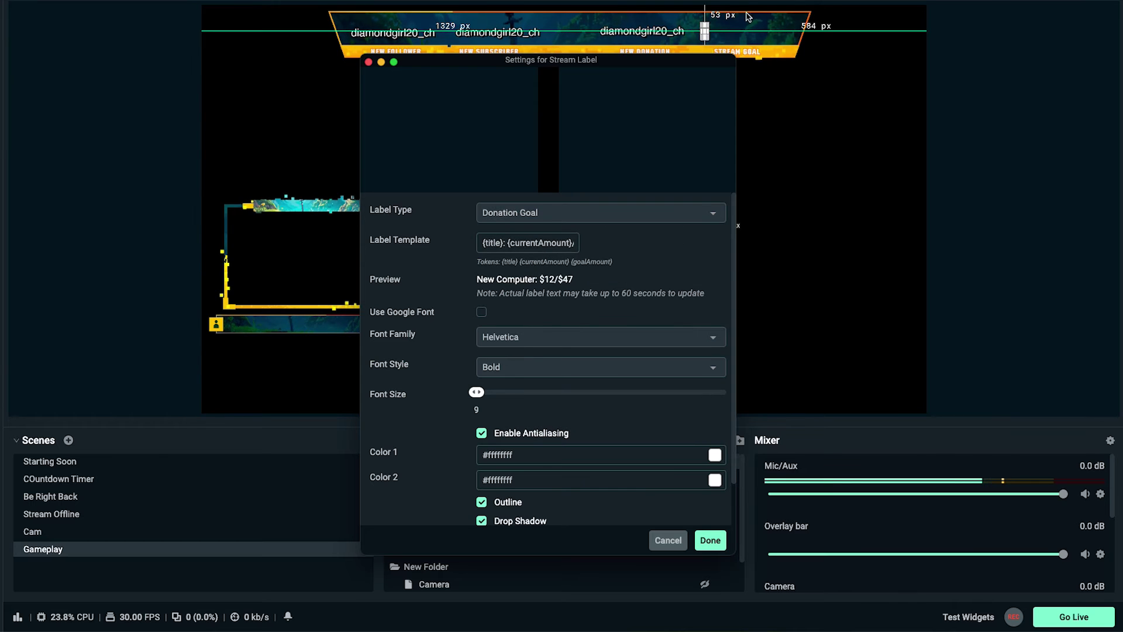
- Return the Stream Goal label's type to Most Recent Follower, save its settings and select the NEW Donation label
{"action": "left_click", "coordinate": [585, 211]}
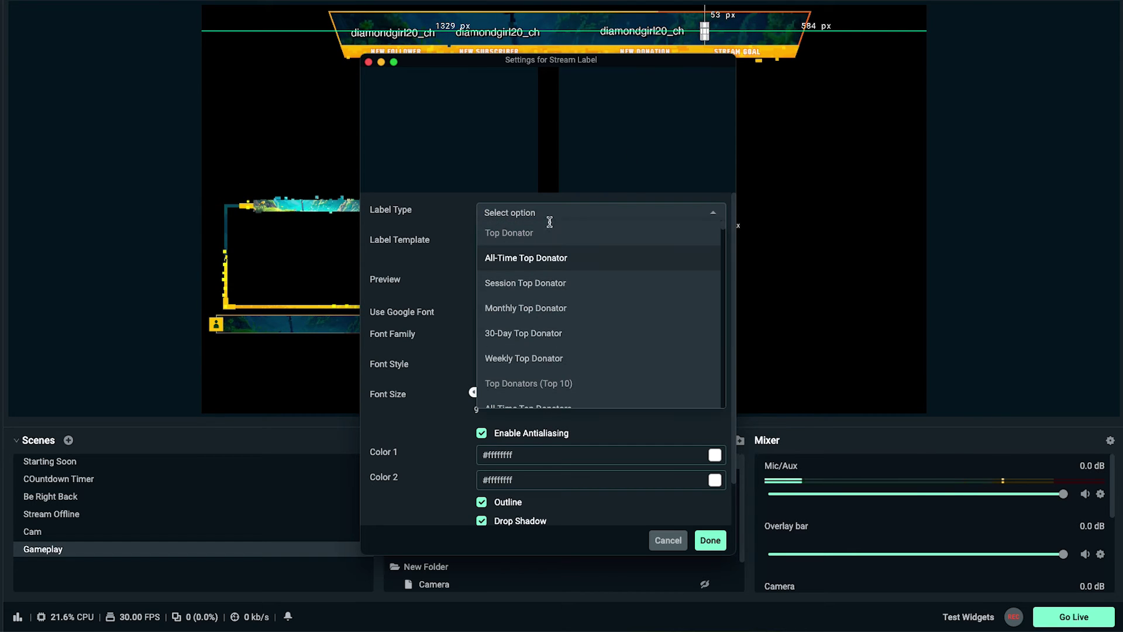
{"action": "type", "text": "Most Recen"}
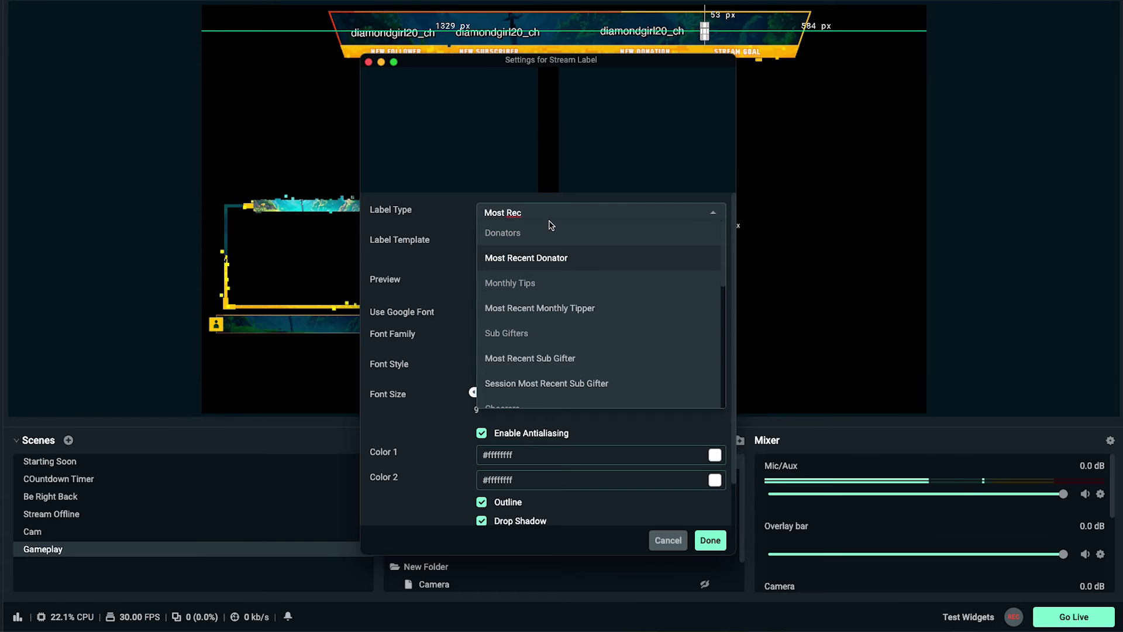
{"action": "key", "text": "Return"}
{"action": "left_click", "coordinate": [709, 541]}
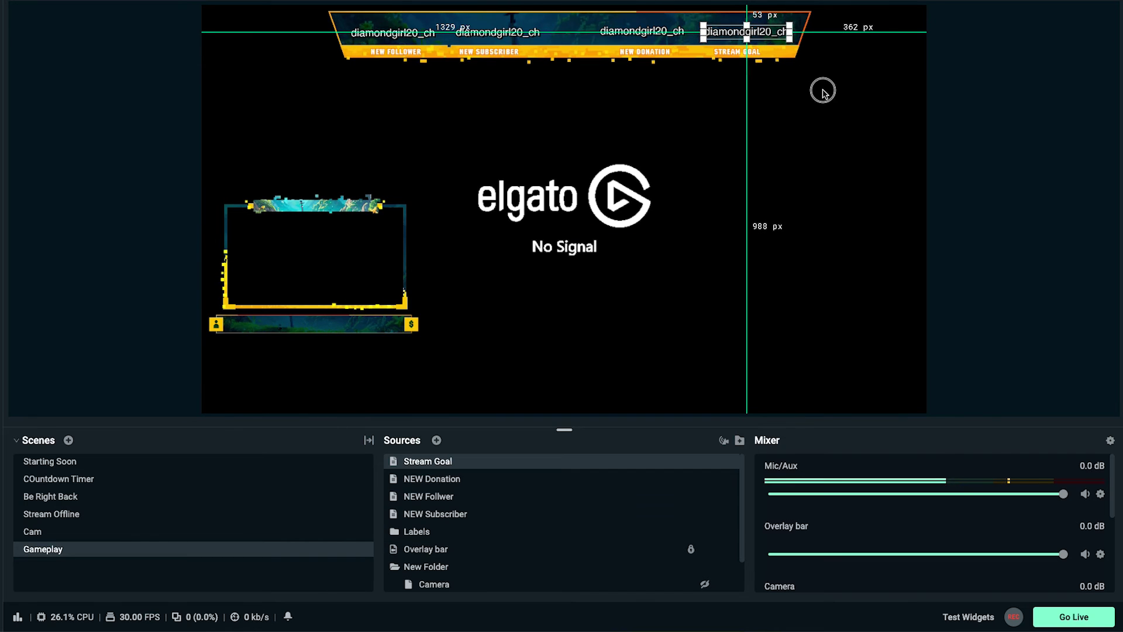
{"action": "left_click", "coordinate": [624, 34]}
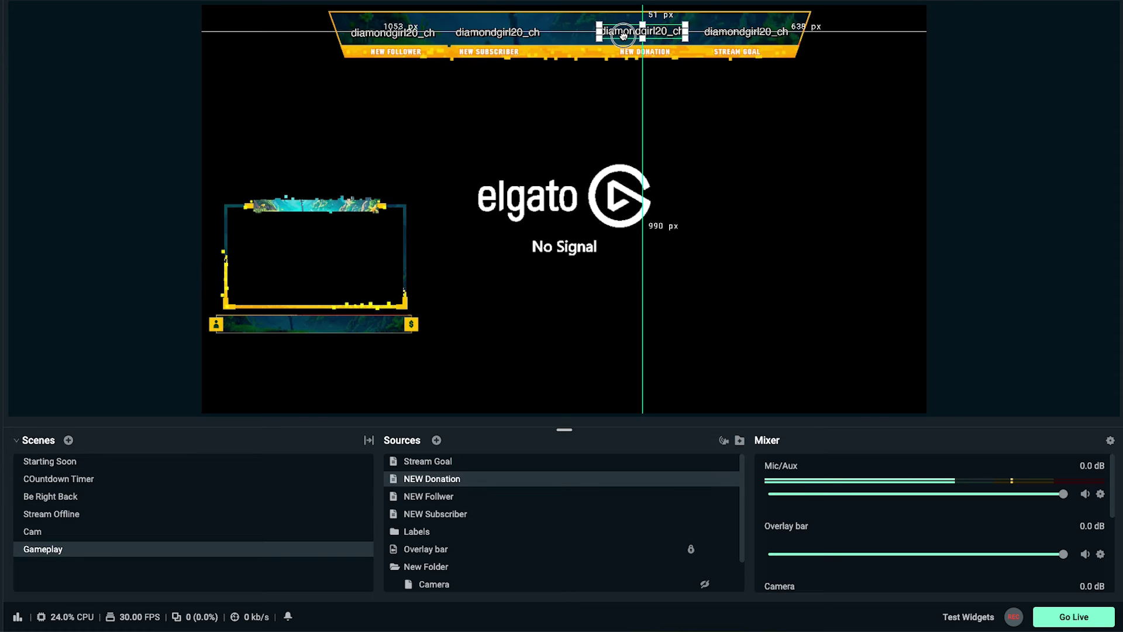
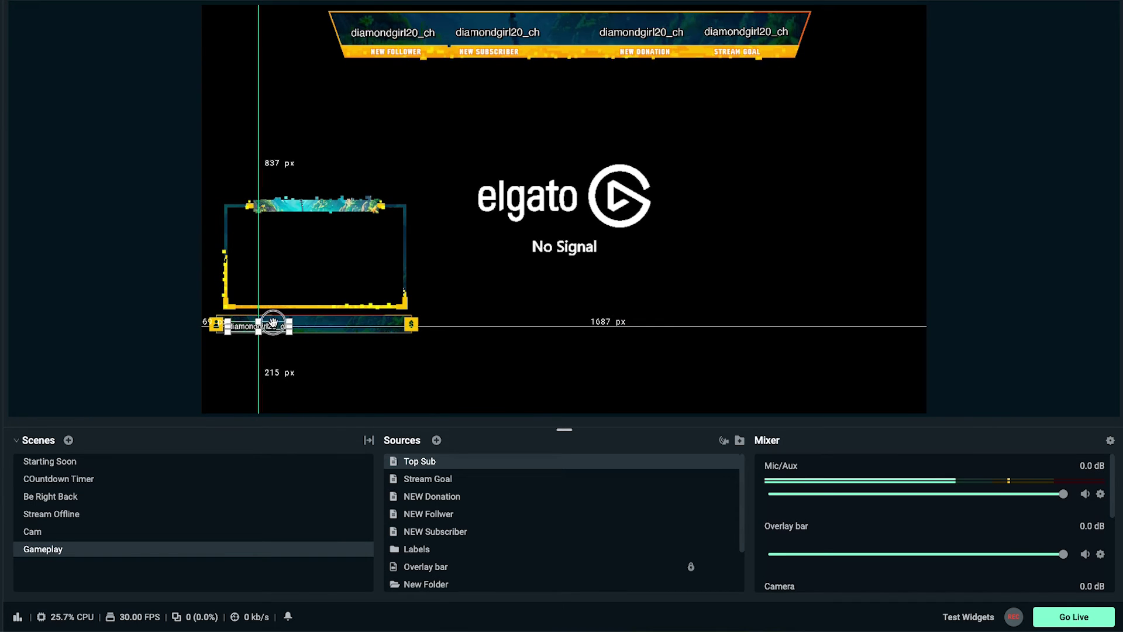
- Copy the Top Sub label and paste it as a duplicate into the Gameplay scene
{"action": "left_click", "coordinate": [457, 372]}
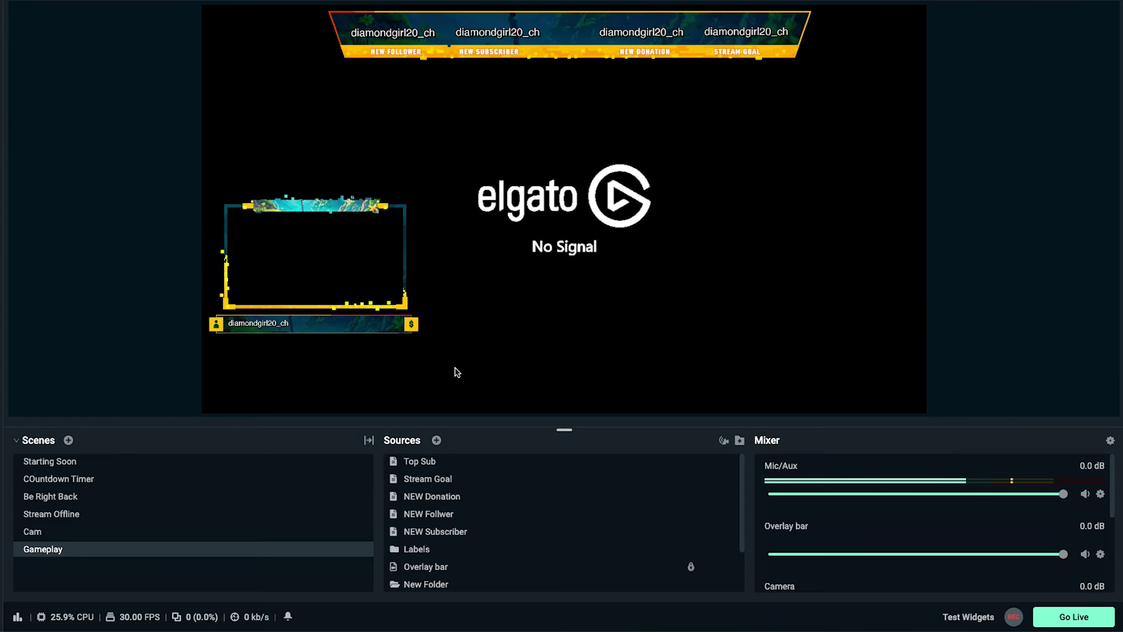
{"action": "left_click", "coordinate": [253, 328]}
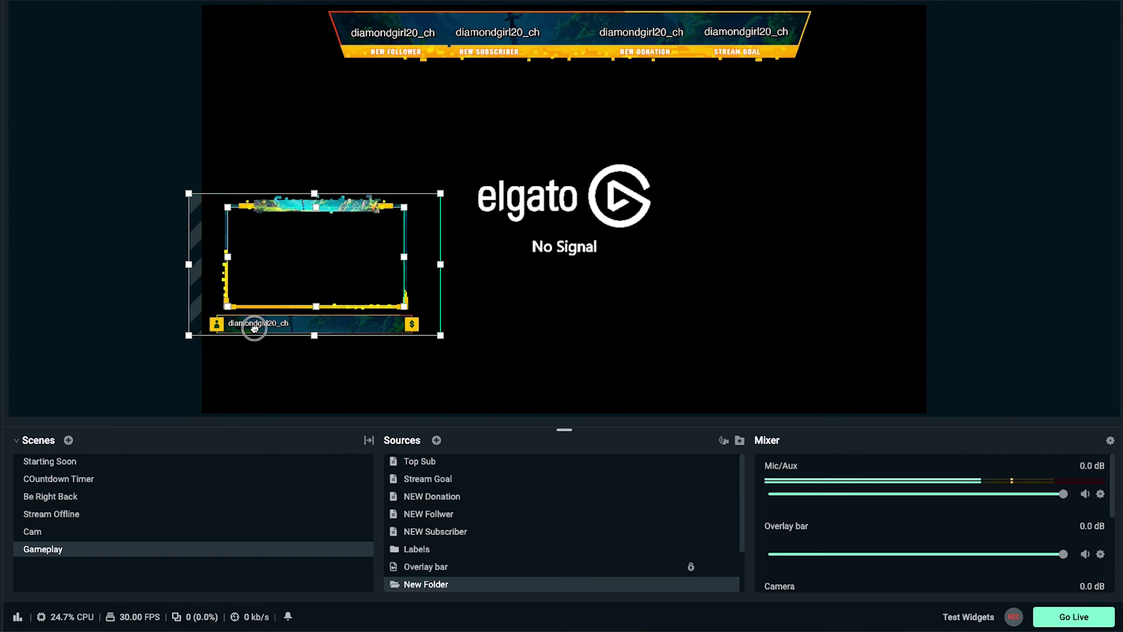
{"action": "left_click", "coordinate": [562, 496]}
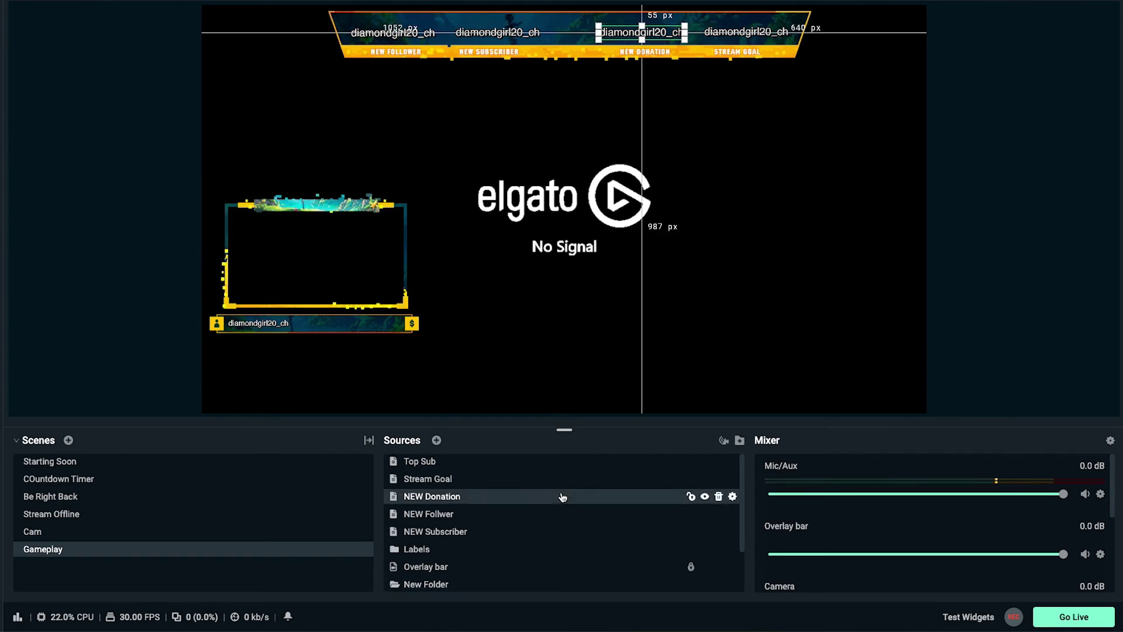
{"action": "left_click", "coordinate": [485, 461]}
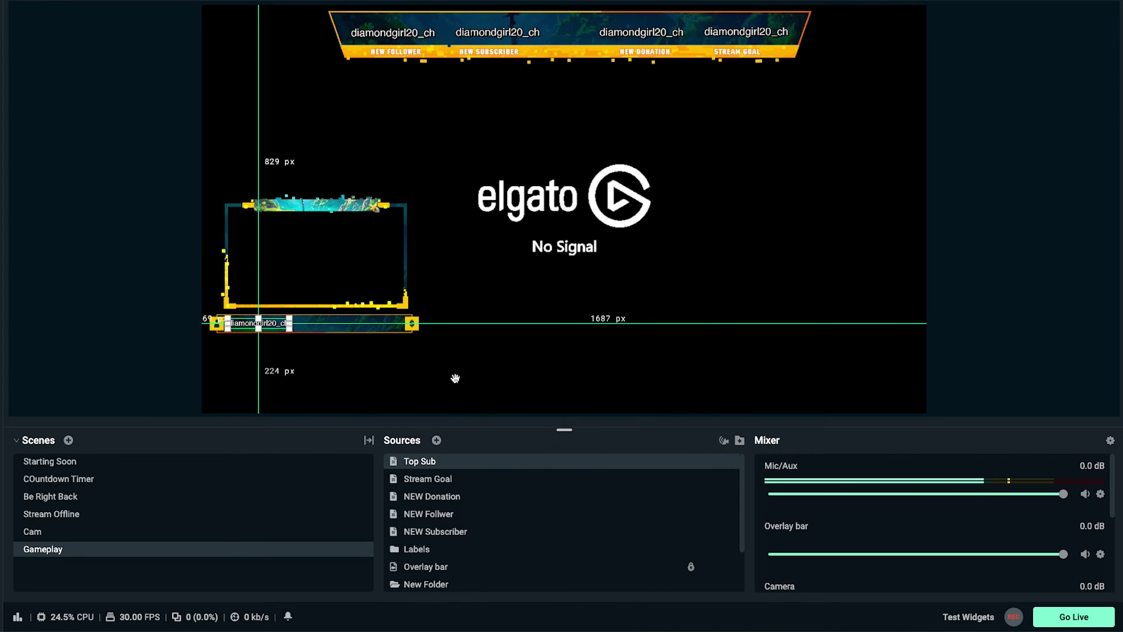
{"action": "right_click", "coordinate": [511, 466]}
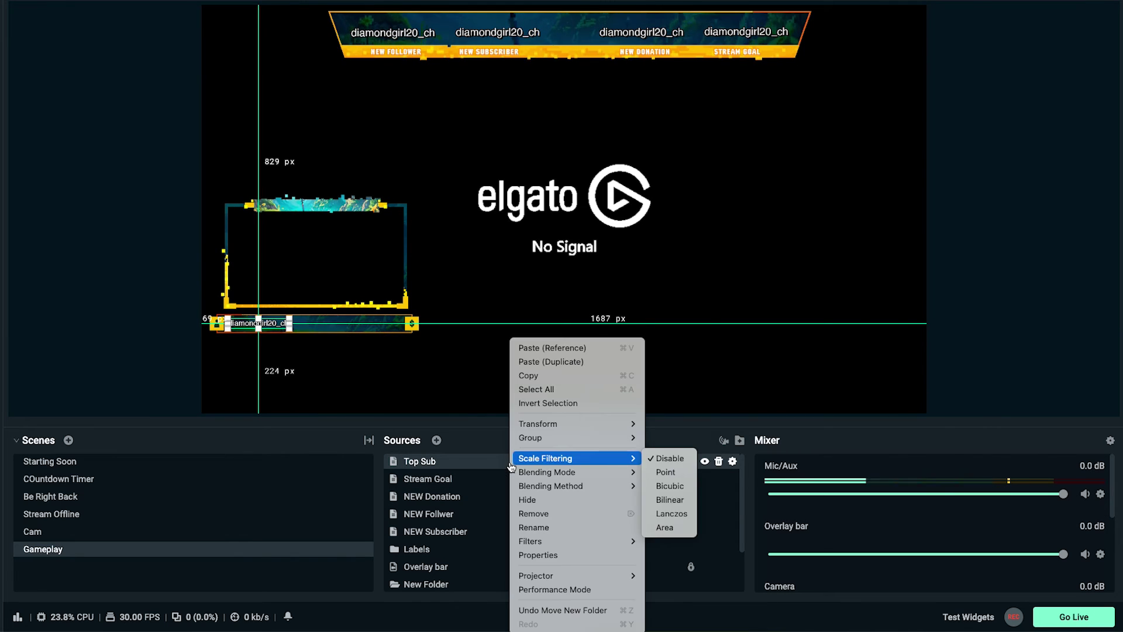
{"action": "left_click", "coordinate": [555, 379]}
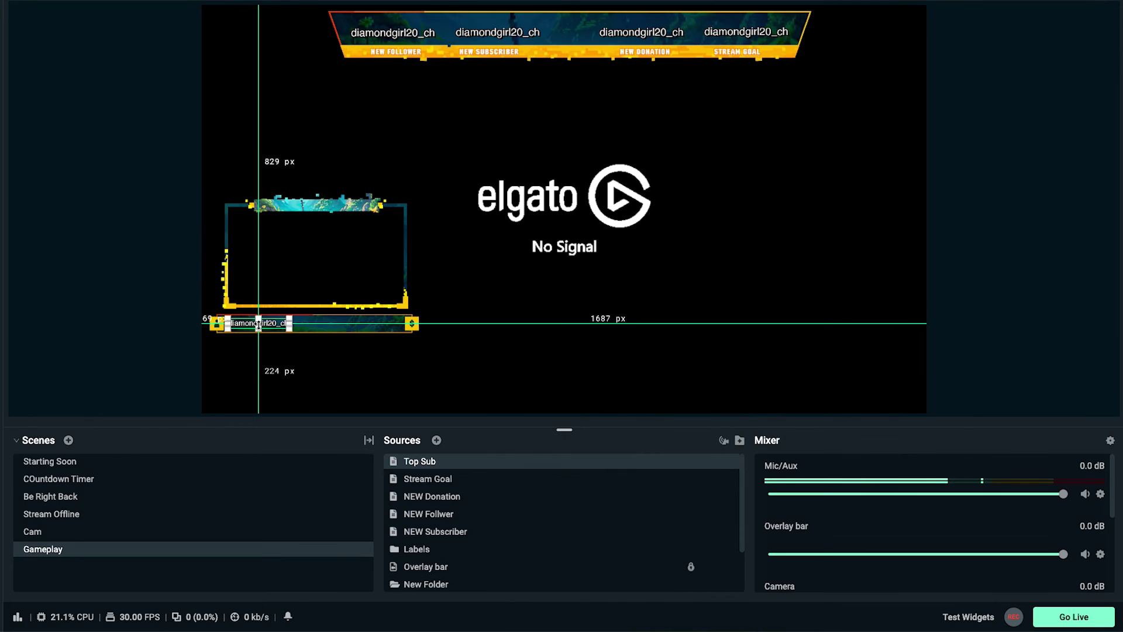
{"action": "right_click", "coordinate": [494, 462]}
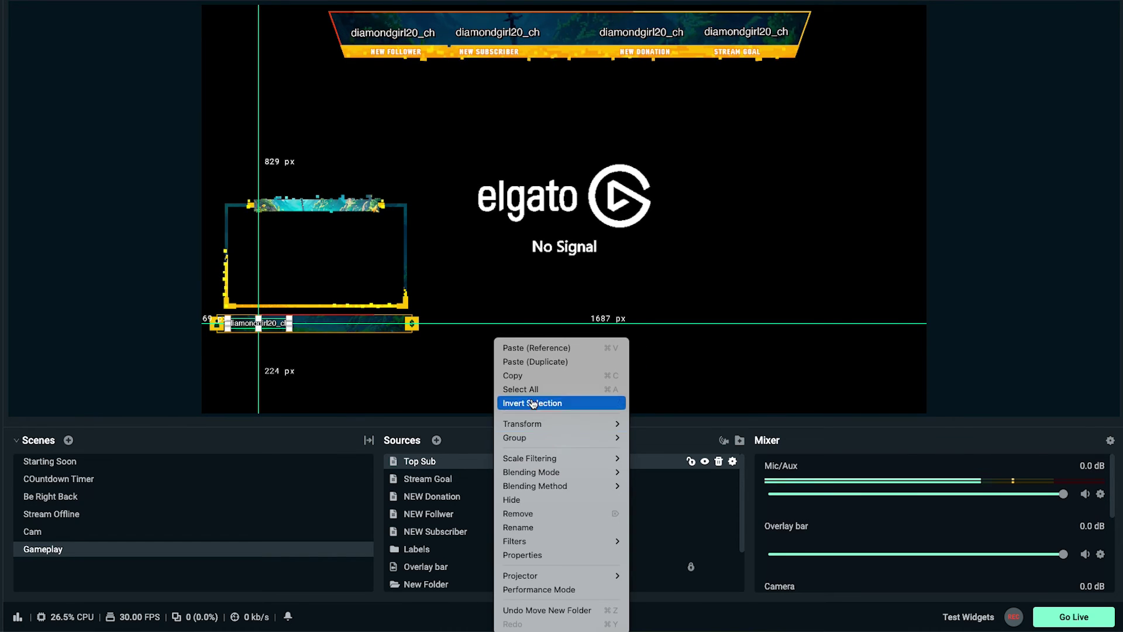
{"action": "left_click", "coordinate": [529, 362]}
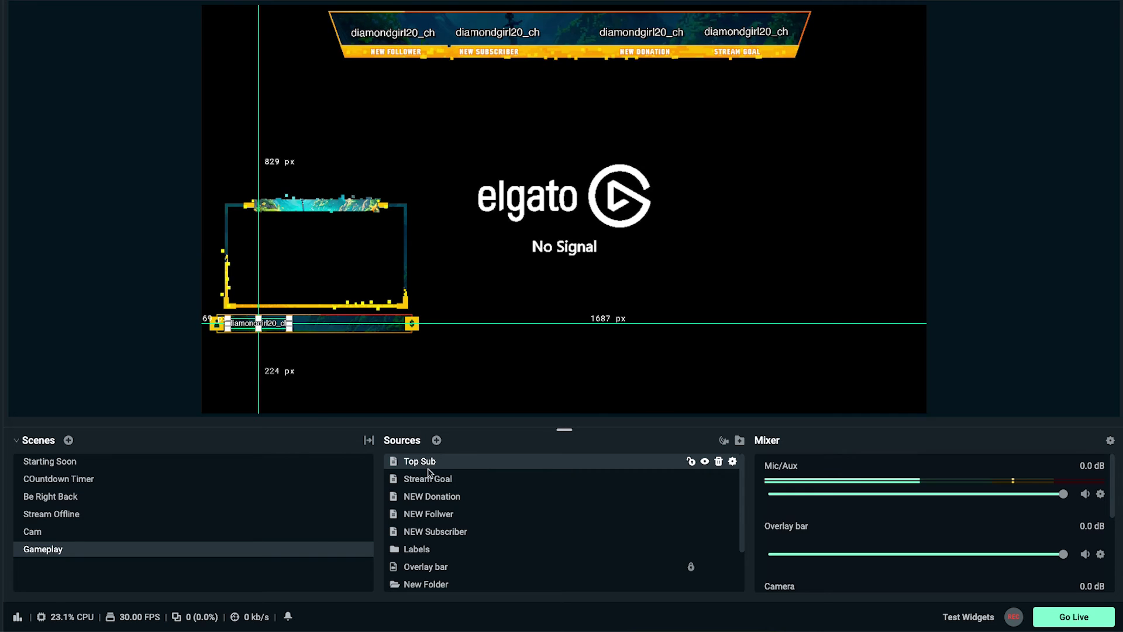
- Rename the duplicate Top Dono and place it beside the dollar icon under the webcam frame, about 359 px from the canvas's left edge
{"action": "left_click", "coordinate": [473, 480]}
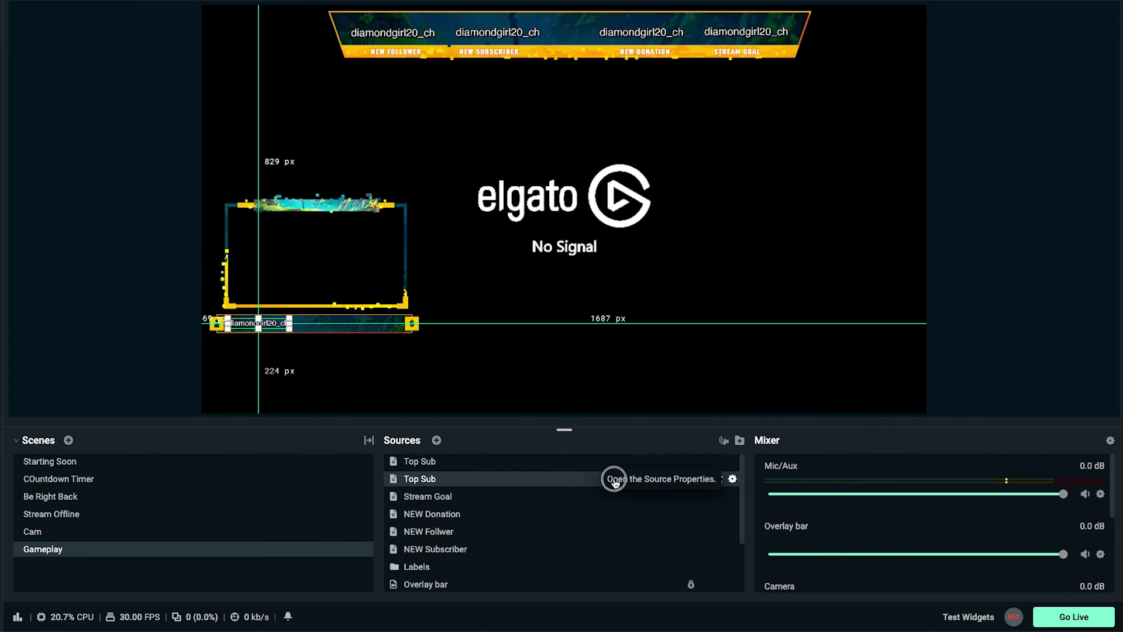
{"action": "right_click", "coordinate": [557, 481]}
{"action": "left_click", "coordinate": [583, 527]}
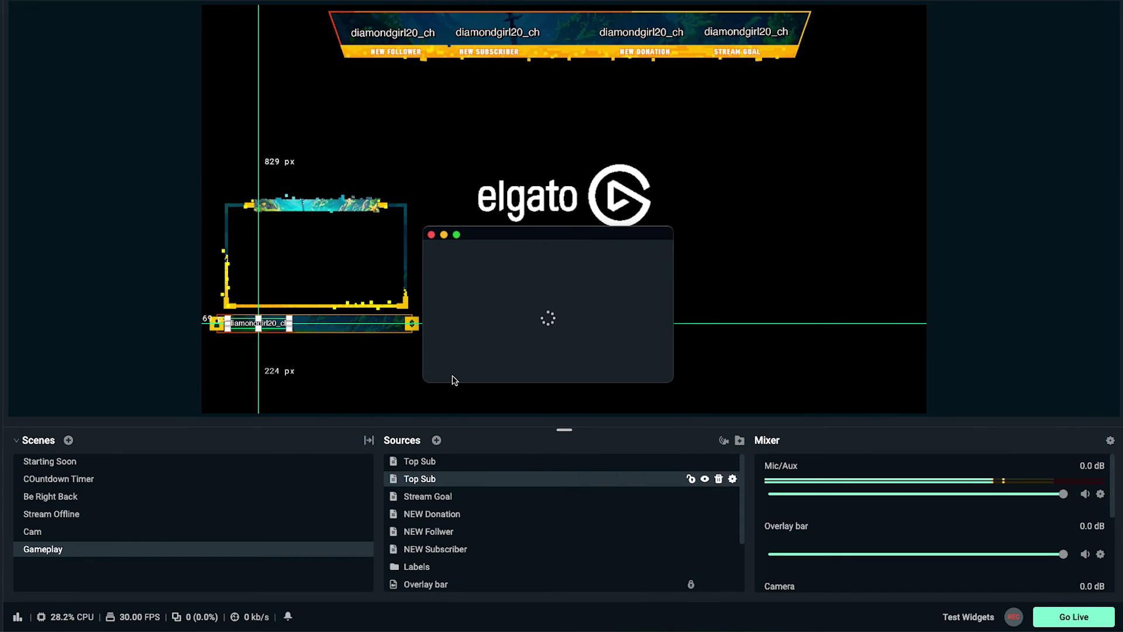
{"action": "type", "text": "Dono"}
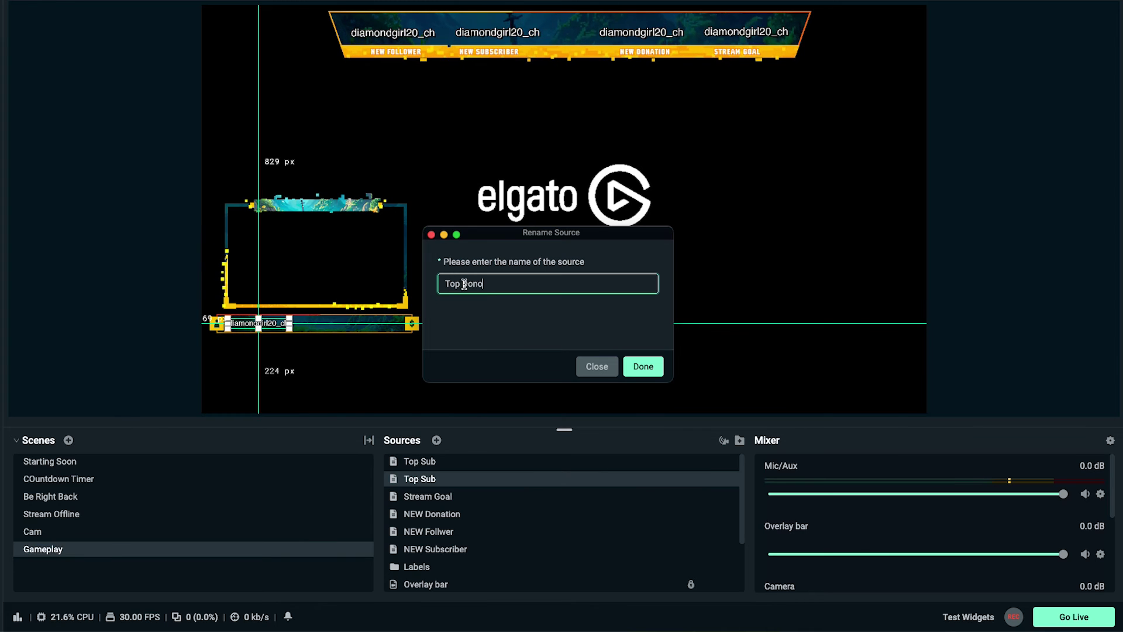
{"action": "left_click", "coordinate": [643, 367]}
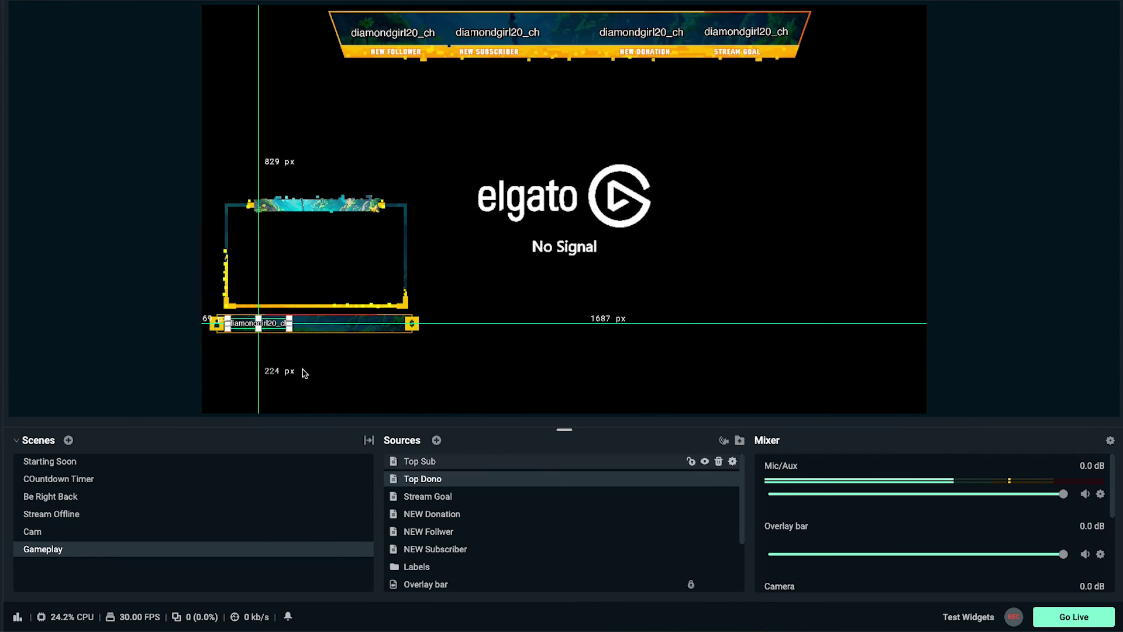
{"action": "left_click_drag", "start_coordinate": [262, 323], "coordinate": [371, 325]}
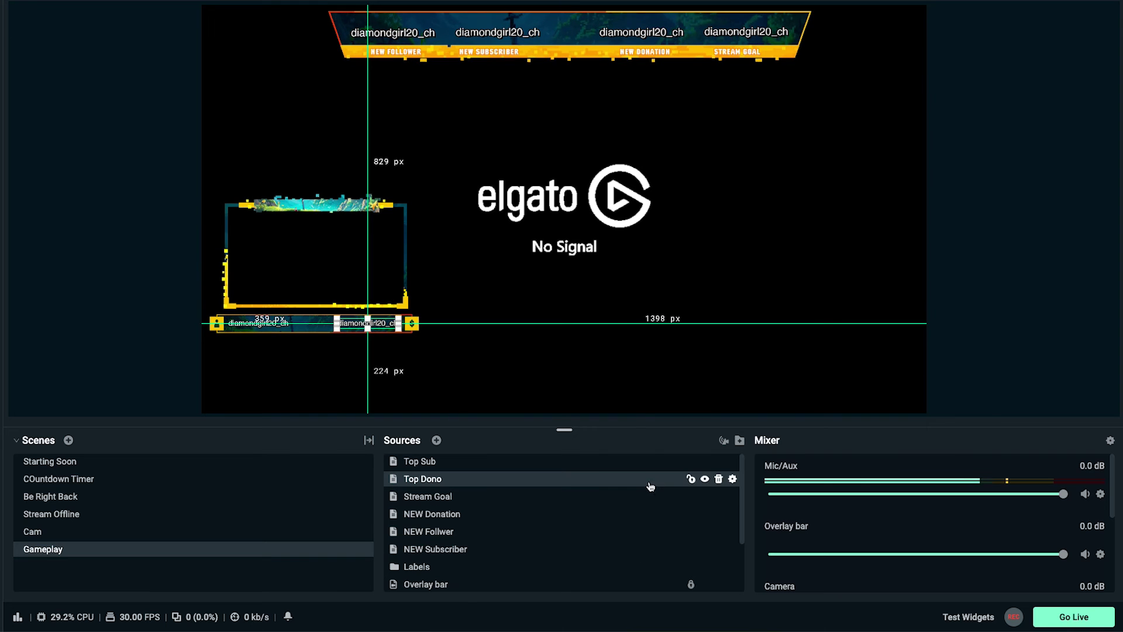
- Search the Top Dono label's available types for Weekly options and close its settings
{"action": "left_click", "coordinate": [732, 479]}
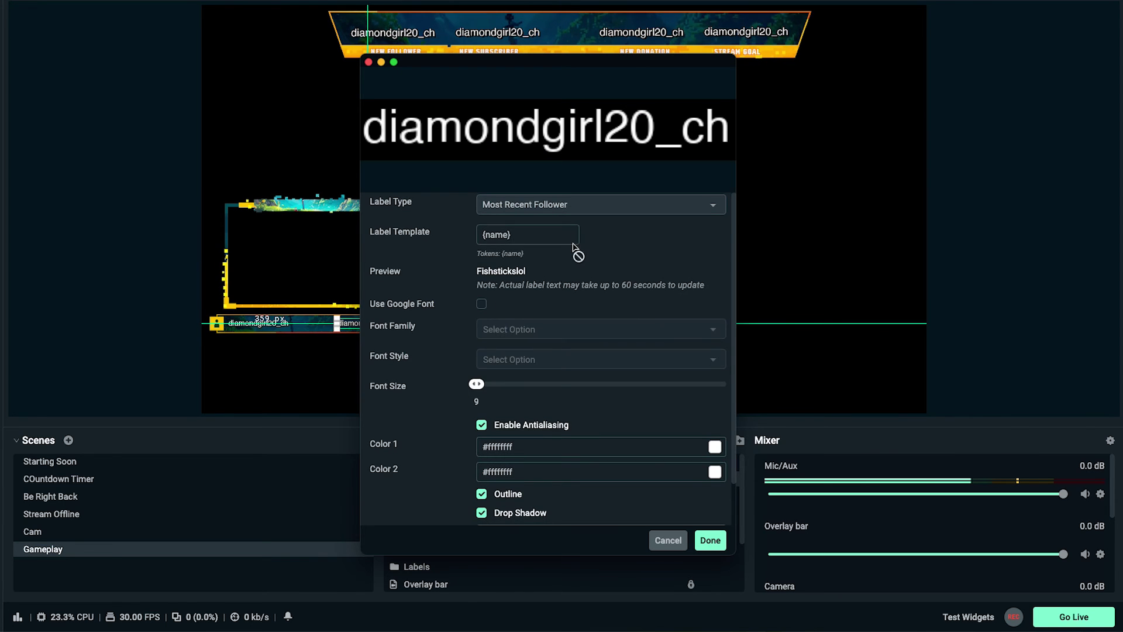
{"action": "left_click", "coordinate": [602, 206]}
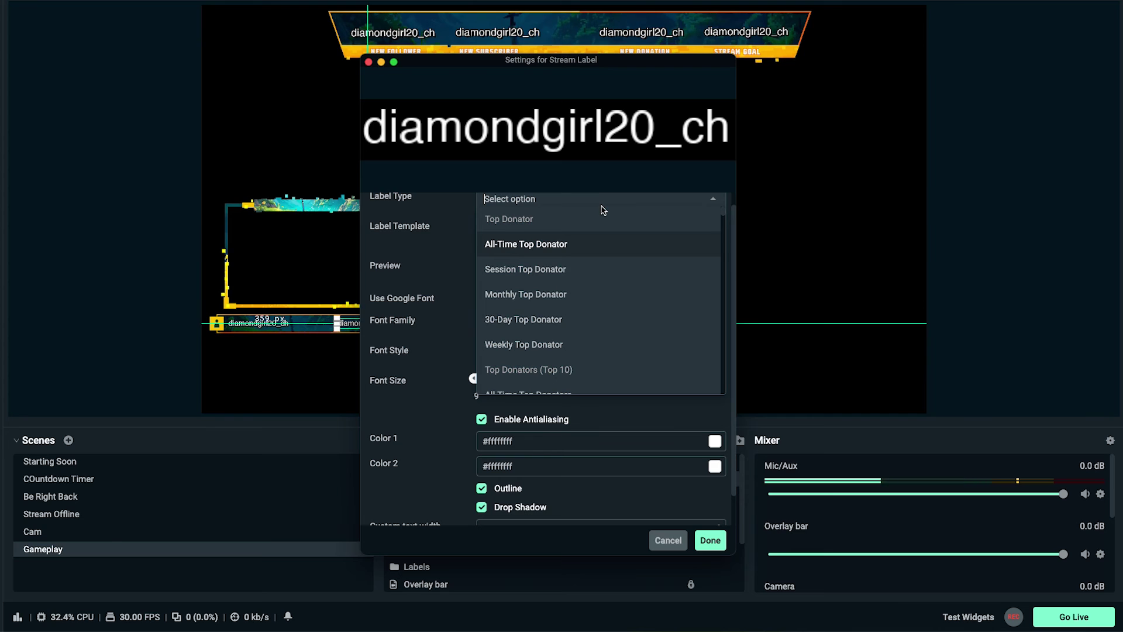
{"action": "scroll", "coordinate": [594, 232], "scroll_direction": "up", "scroll_amount": 1}
{"action": "type", "text": "Weekly"}
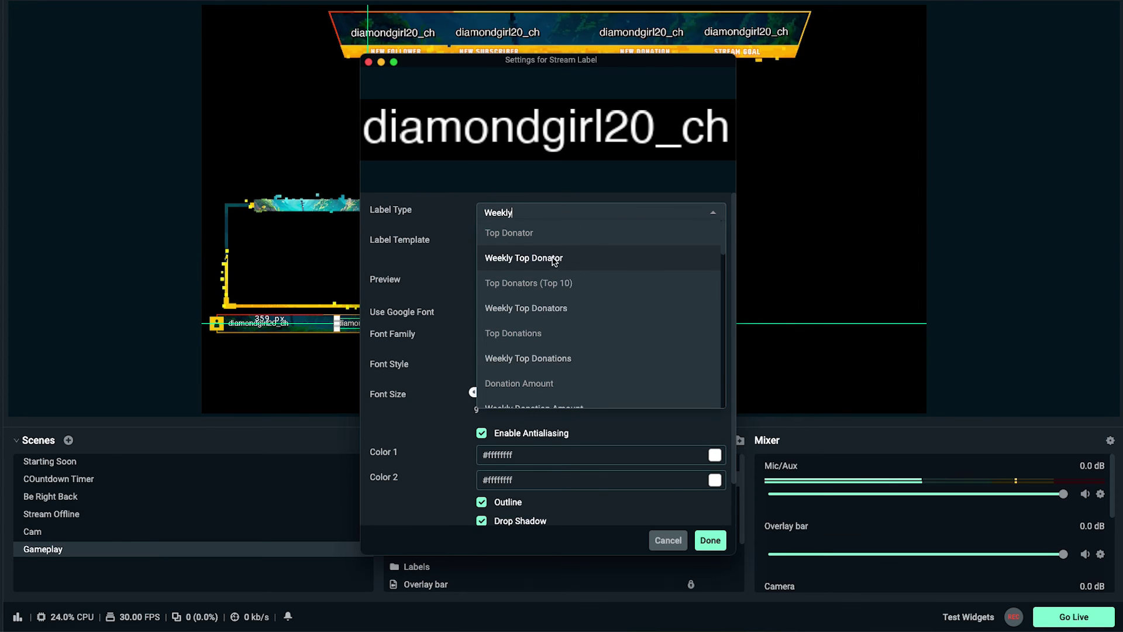
{"action": "scroll", "coordinate": [545, 261], "scroll_direction": "down", "scroll_amount": 1}
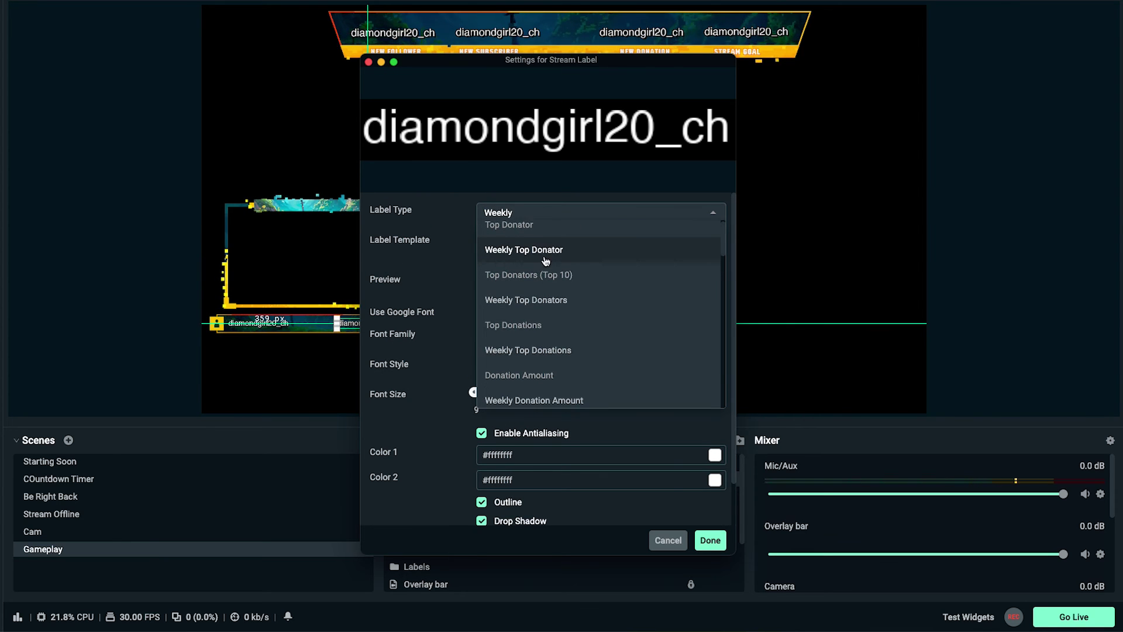
{"action": "left_click", "coordinate": [710, 539]}
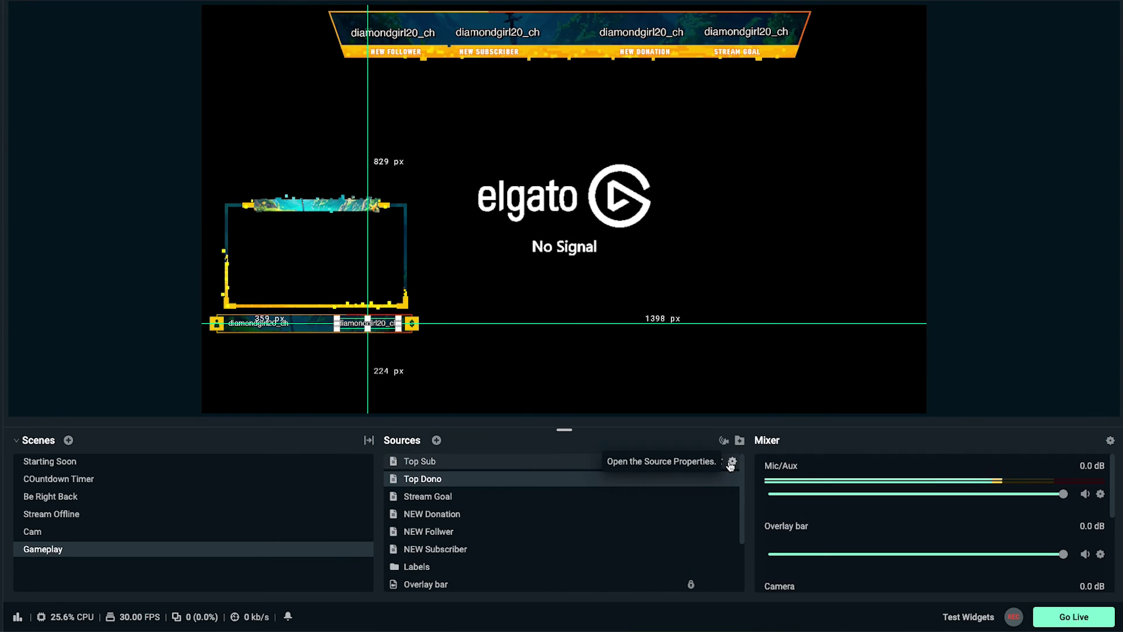
- Search the Top Sub label's available types for weekly top subscriber options and close its settings
{"action": "left_click", "coordinate": [732, 462]}
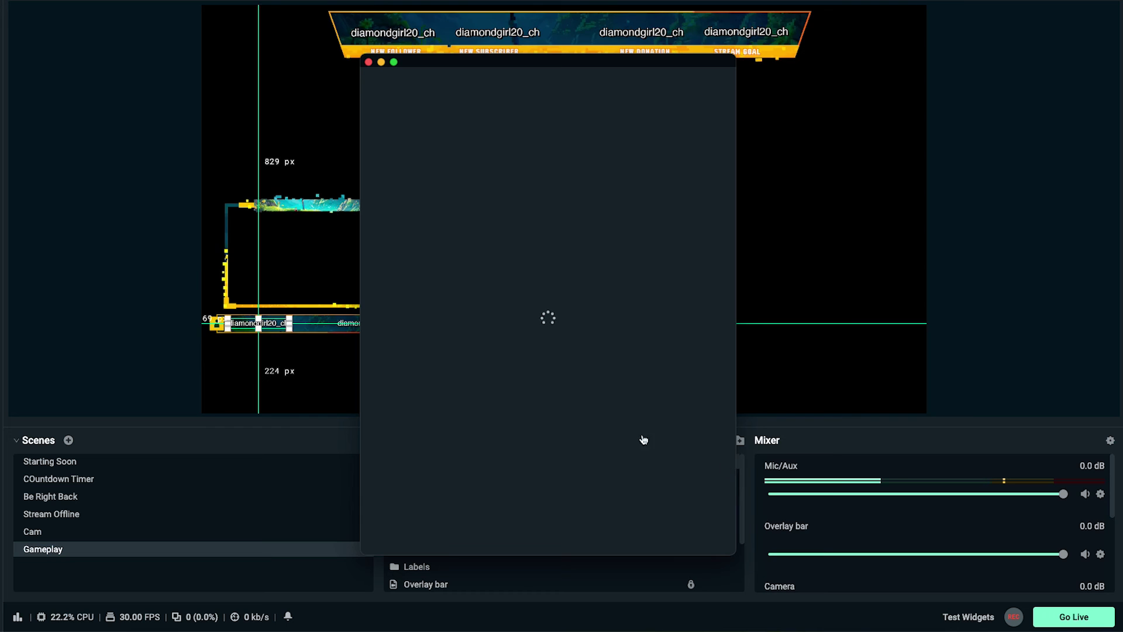
{"action": "left_click", "coordinate": [547, 212]}
{"action": "type", "text": "W"}
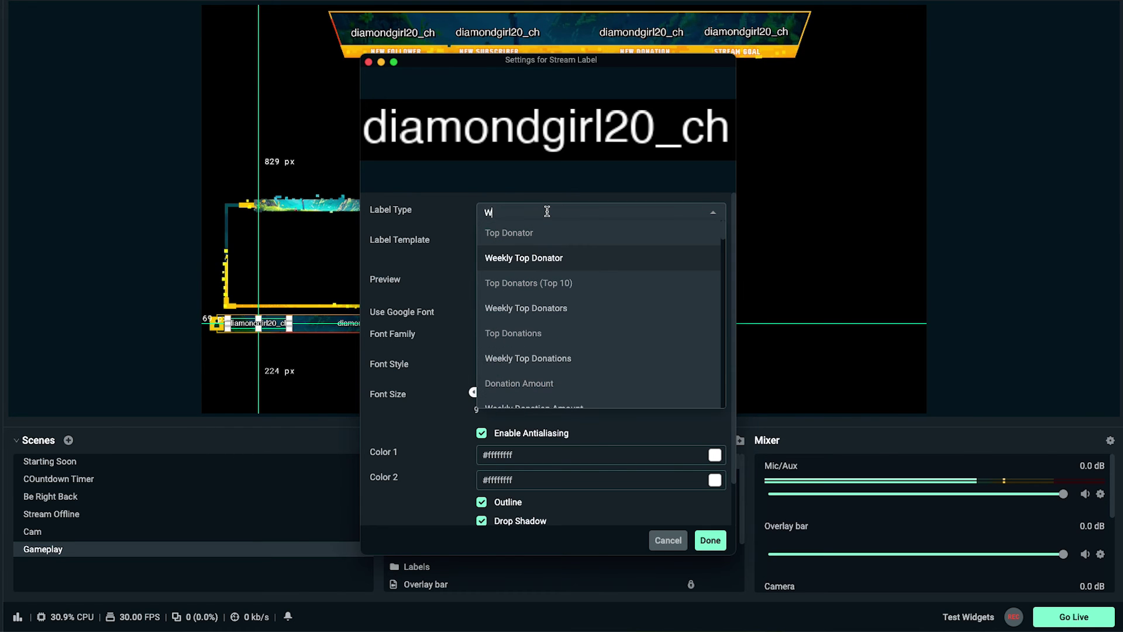
{"action": "type", "text": "eekly top su"}
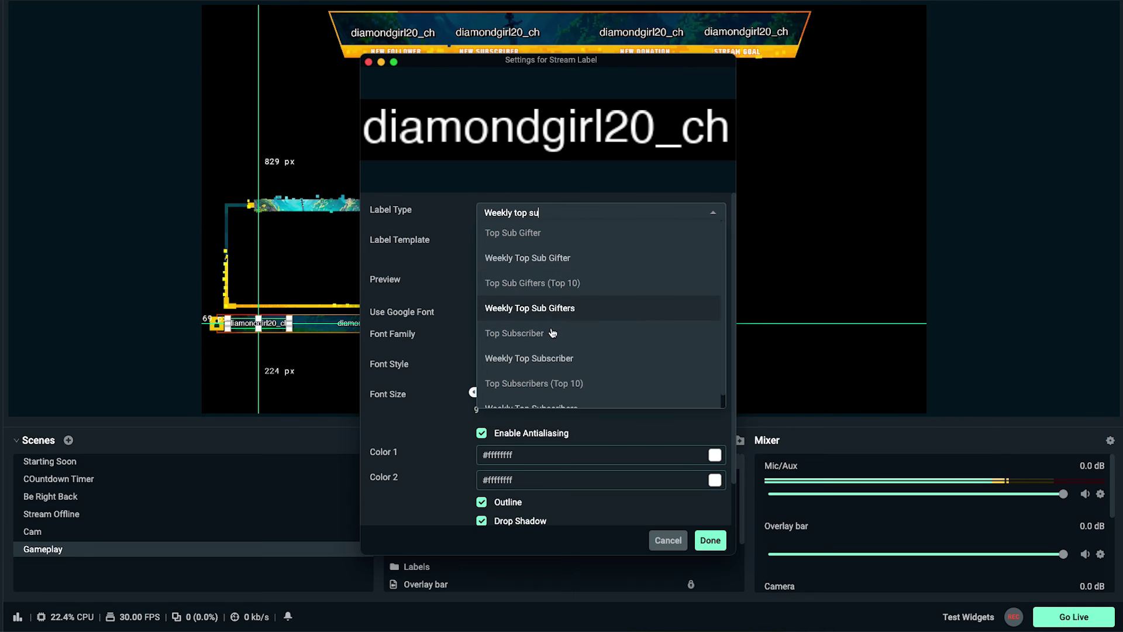
{"action": "left_click", "coordinate": [717, 545]}
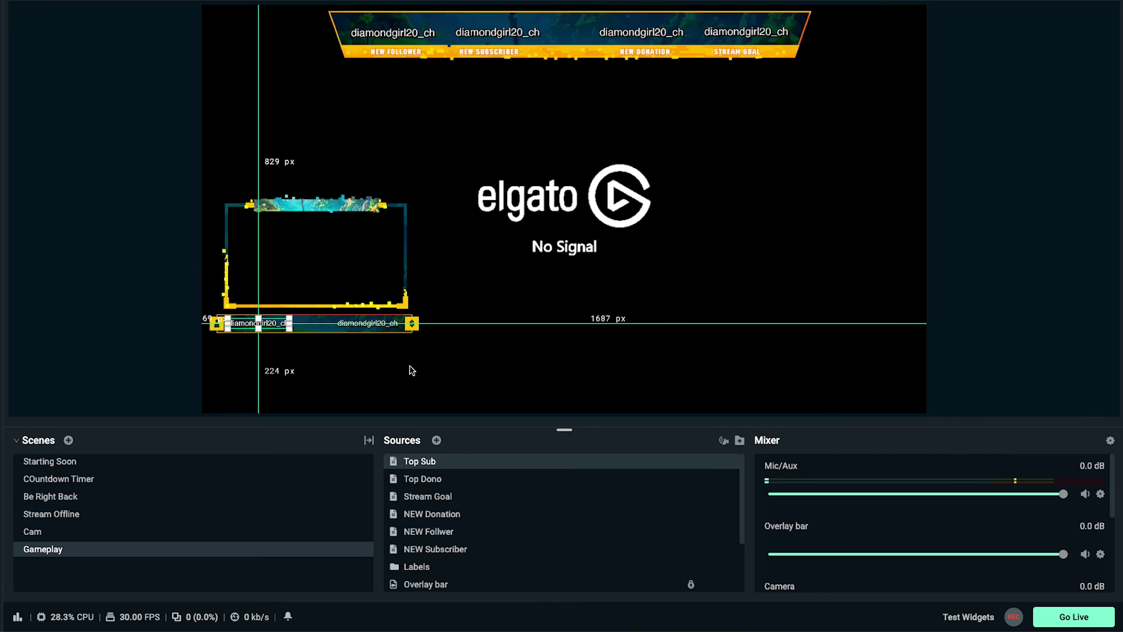
- Move the Stream Goal, NEW Donation, NEW Follwer and NEW Subscriber labels into the Labels folder
{"action": "key", "text": "Down"}
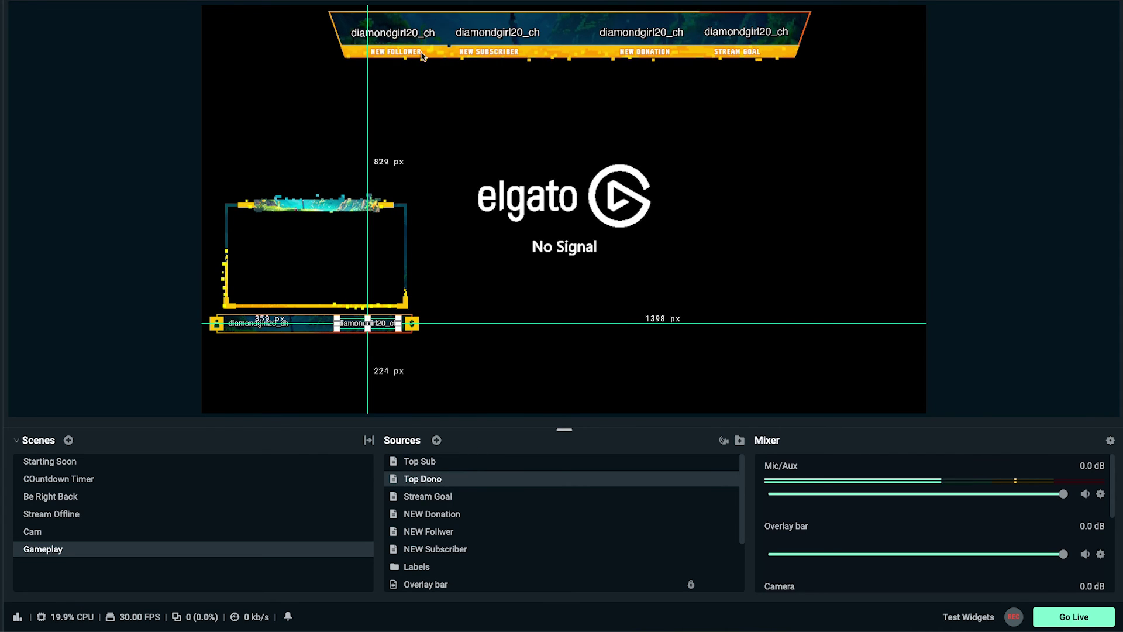
{"action": "left_click", "coordinate": [318, 43]}
{"action": "scroll", "coordinate": [484, 520], "scroll_direction": "down", "scroll_amount": 1}
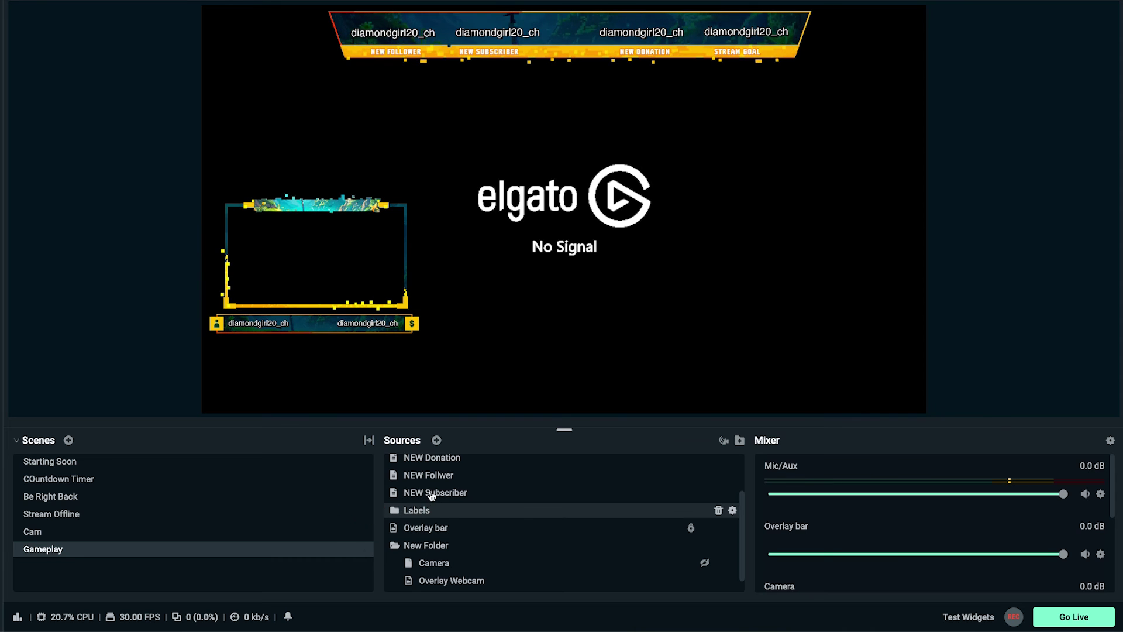
{"action": "left_click_drag", "start_coordinate": [431, 494], "coordinate": [456, 515]}
{"action": "scroll", "coordinate": [447, 498], "scroll_direction": "up", "scroll_amount": 1}
{"action": "left_click_drag", "start_coordinate": [430, 465], "coordinate": [430, 494]}
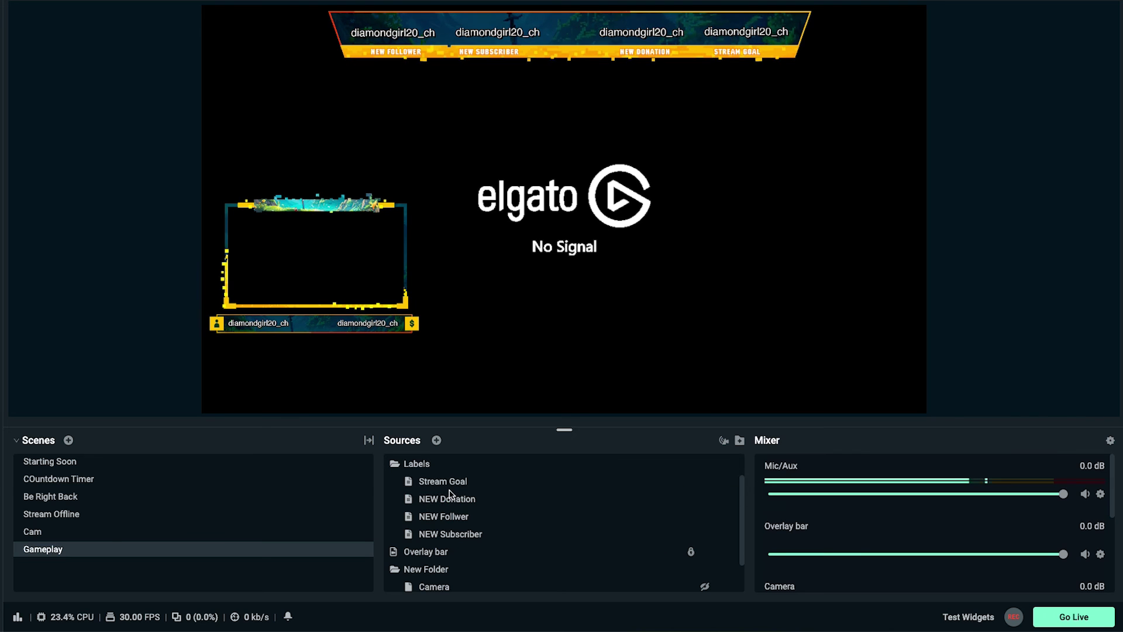
{"action": "scroll", "coordinate": [418, 495], "scroll_direction": "up", "scroll_amount": 2}
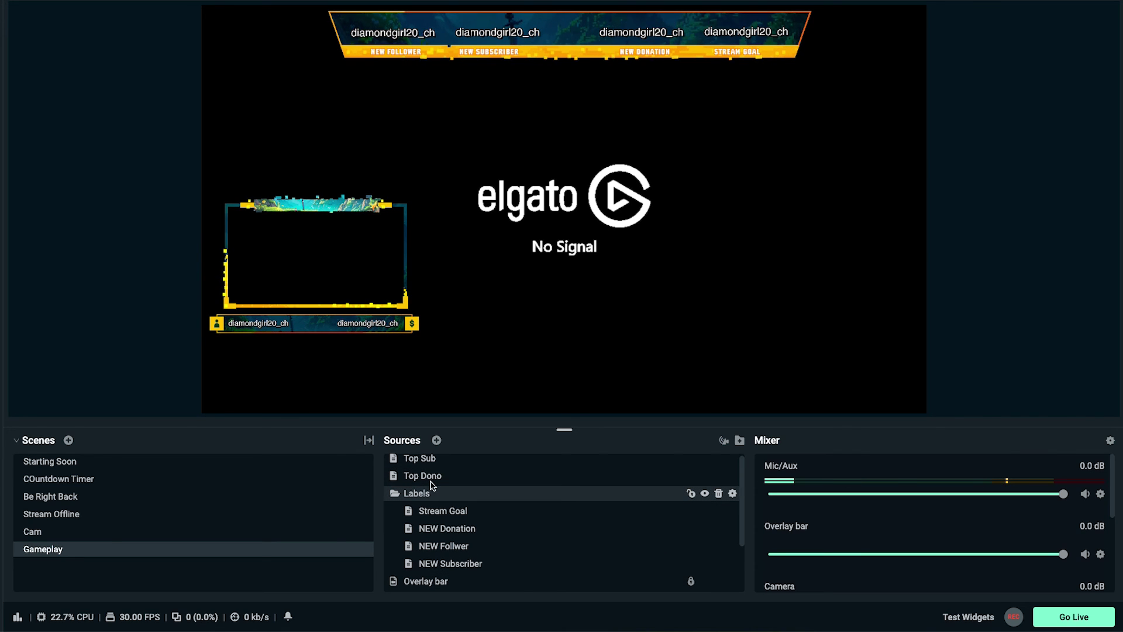
- Move the Overlay bar source into the Labels folder below the NEW Subscriber label
{"action": "scroll", "coordinate": [435, 479], "scroll_direction": "up", "scroll_amount": 1}
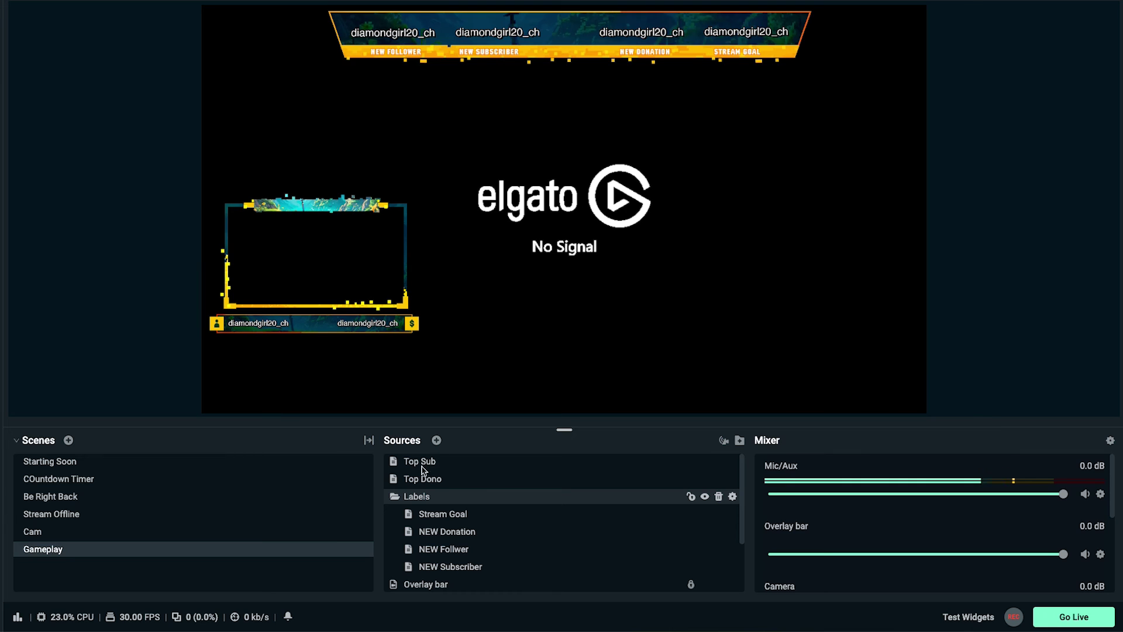
{"action": "scroll", "coordinate": [409, 483], "scroll_direction": "down", "scroll_amount": 3}
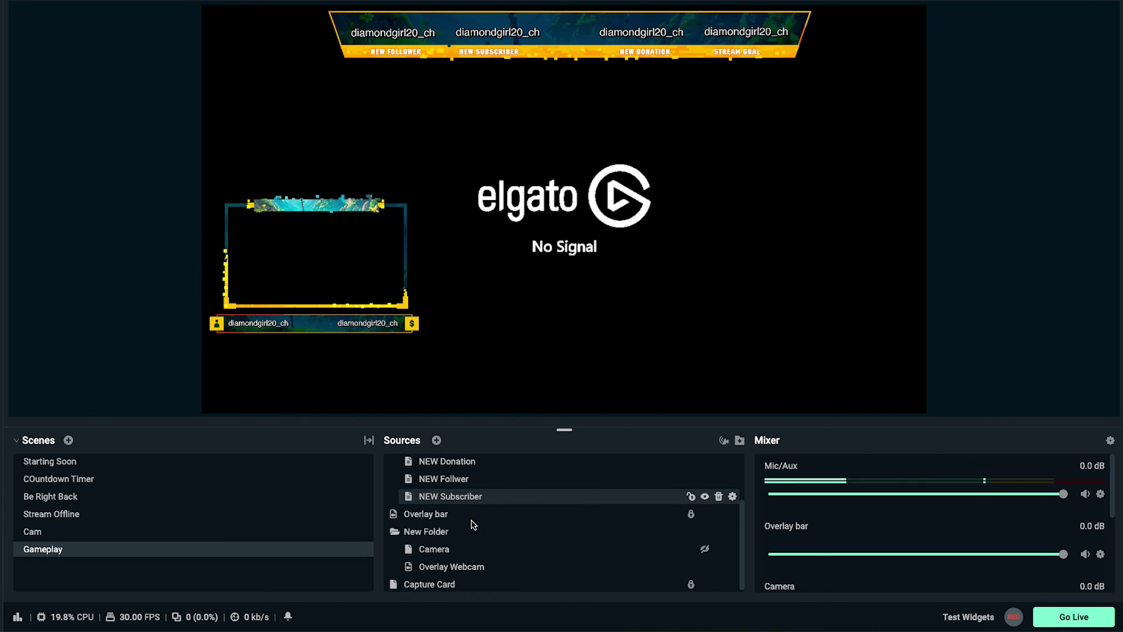
{"action": "left_click", "coordinate": [393, 517]}
{"action": "scroll", "coordinate": [434, 512], "scroll_direction": "up", "scroll_amount": 3}
{"action": "left_click", "coordinate": [433, 530]}
{"action": "left_click_drag", "start_coordinate": [421, 581], "coordinate": [425, 522]}
{"action": "scroll", "coordinate": [446, 581], "scroll_direction": "down", "scroll_amount": 2}
{"action": "scroll", "coordinate": [436, 521], "scroll_direction": "up", "scroll_amount": 2}
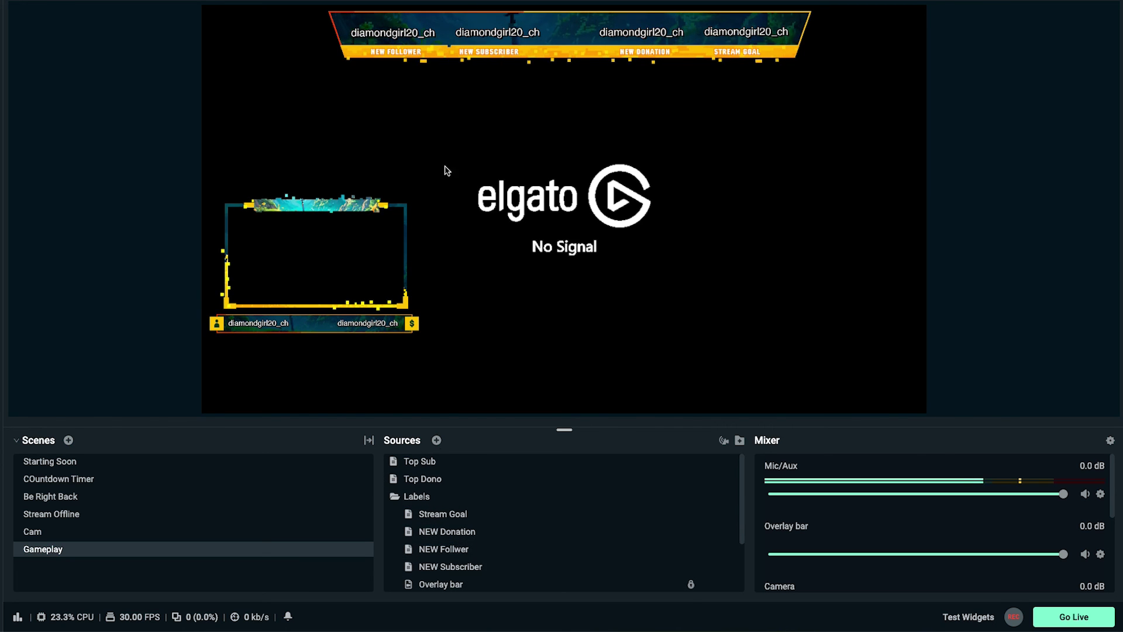
- Unlock the Overlay bar source and shift it slightly down and right, about 353 px from the canvas's left edge
{"action": "left_click", "coordinate": [449, 496]}
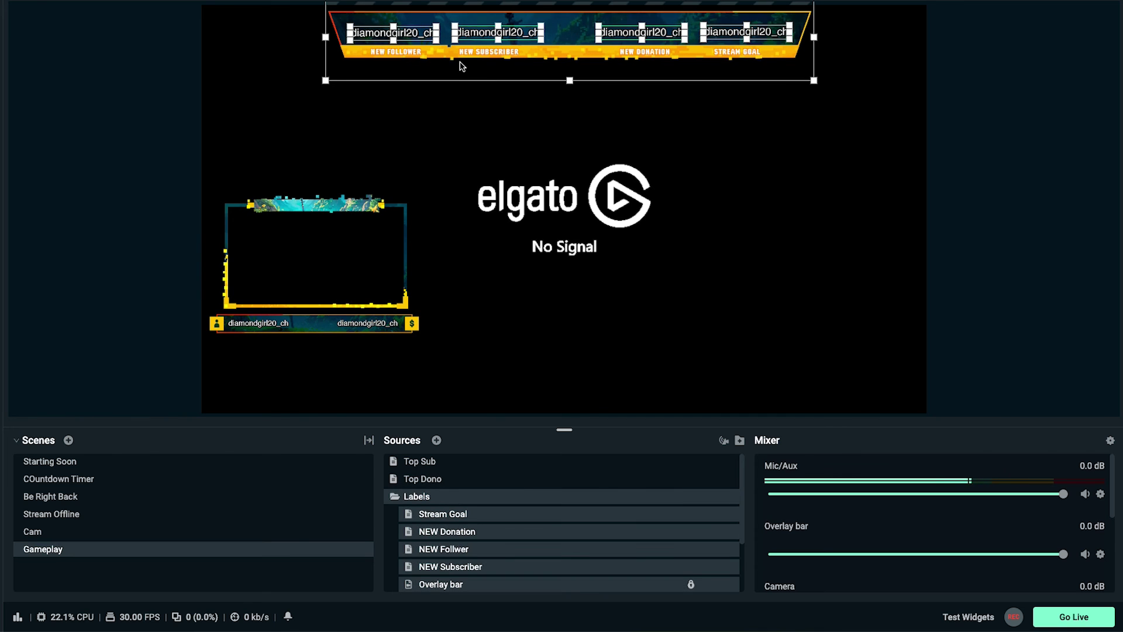
{"action": "left_click", "coordinate": [533, 83]}
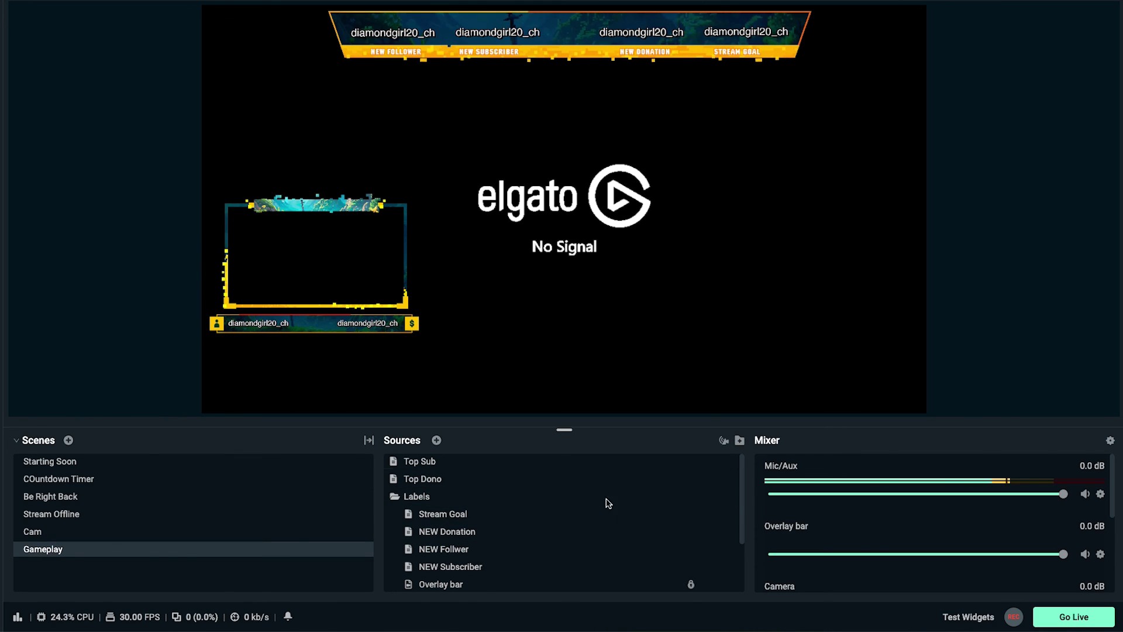
{"action": "scroll", "coordinate": [696, 505], "scroll_direction": "down", "scroll_amount": 1}
{"action": "left_click", "coordinate": [691, 551]}
{"action": "left_click", "coordinate": [463, 82]}
{"action": "mouse_move", "coordinate": [452, 66]}
{"action": "left_mouse_down"}
{"action": "mouse_move", "coordinate": [471, 110]}
{"action": "mouse_move", "coordinate": [462, 72]}
{"action": "left_mouse_up"}
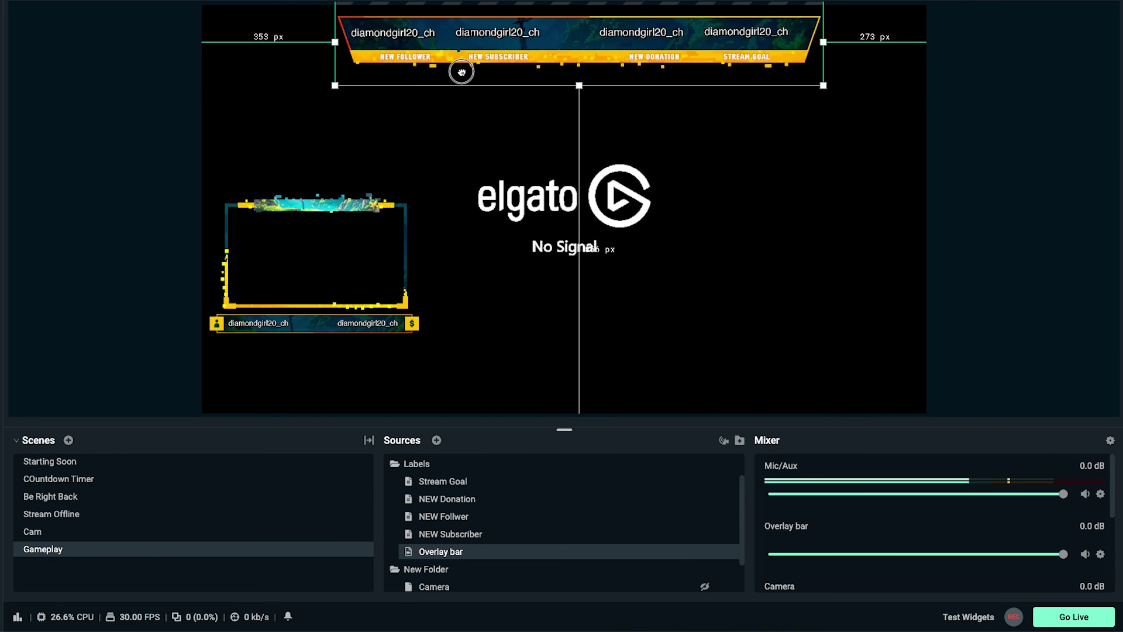
- Select the whole Labels folder and move its overlay bar and labels together slightly down and right on the canvas
{"action": "left_click", "coordinate": [491, 465]}
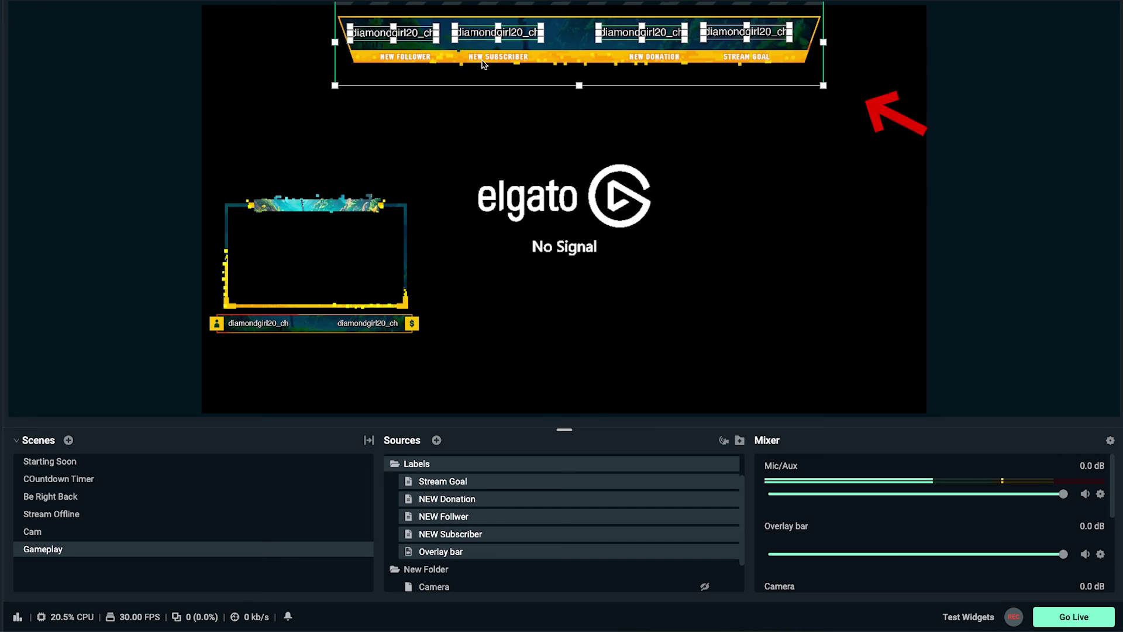
{"action": "mouse_move", "coordinate": [495, 87]}
{"action": "left_mouse_down"}
{"action": "mouse_move", "coordinate": [515, 136]}
{"action": "mouse_move", "coordinate": [495, 78]}
{"action": "left_mouse_up"}
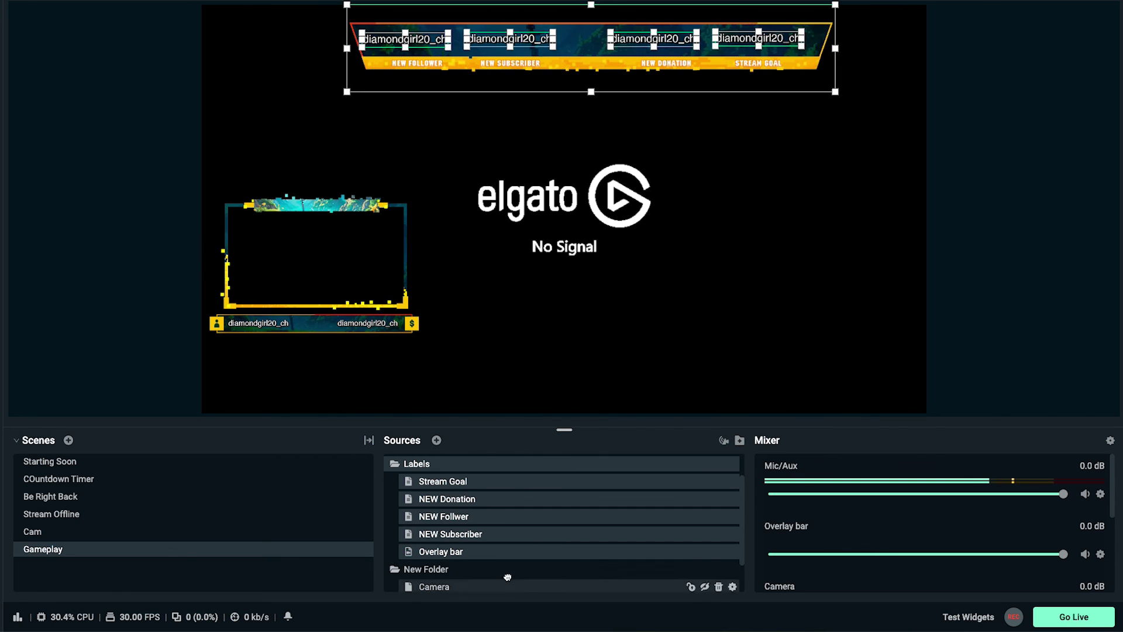
- Move the Top Sub and Top Dono labels into New Folder above the Camera source
{"action": "scroll", "coordinate": [443, 520], "scroll_direction": "up", "scroll_amount": 1}
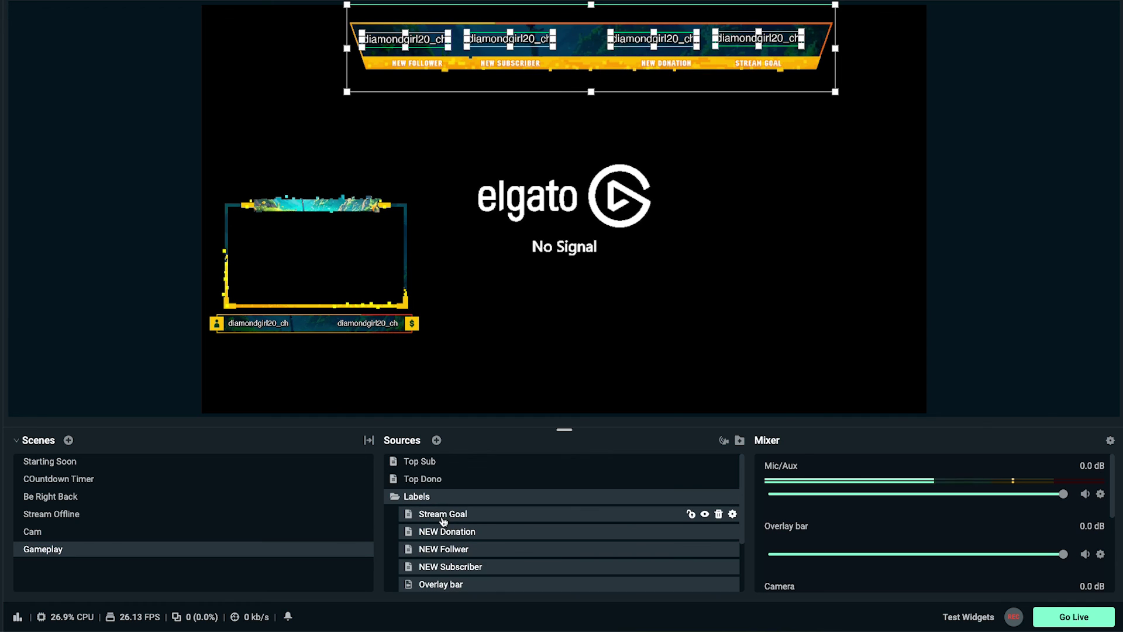
{"action": "left_click", "coordinate": [424, 462]}
{"action": "scroll", "coordinate": [441, 462], "scroll_direction": "down", "scroll_amount": 2}
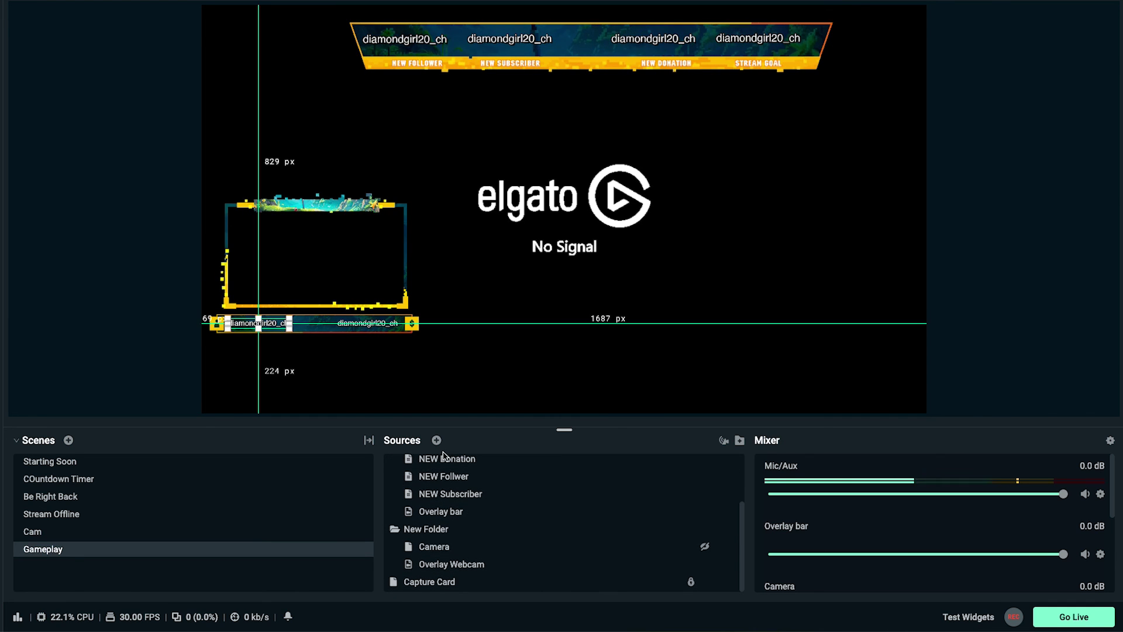
{"action": "scroll", "coordinate": [443, 455], "scroll_direction": "up", "scroll_amount": 2}
{"action": "left_click_drag", "start_coordinate": [433, 462], "coordinate": [448, 584]}
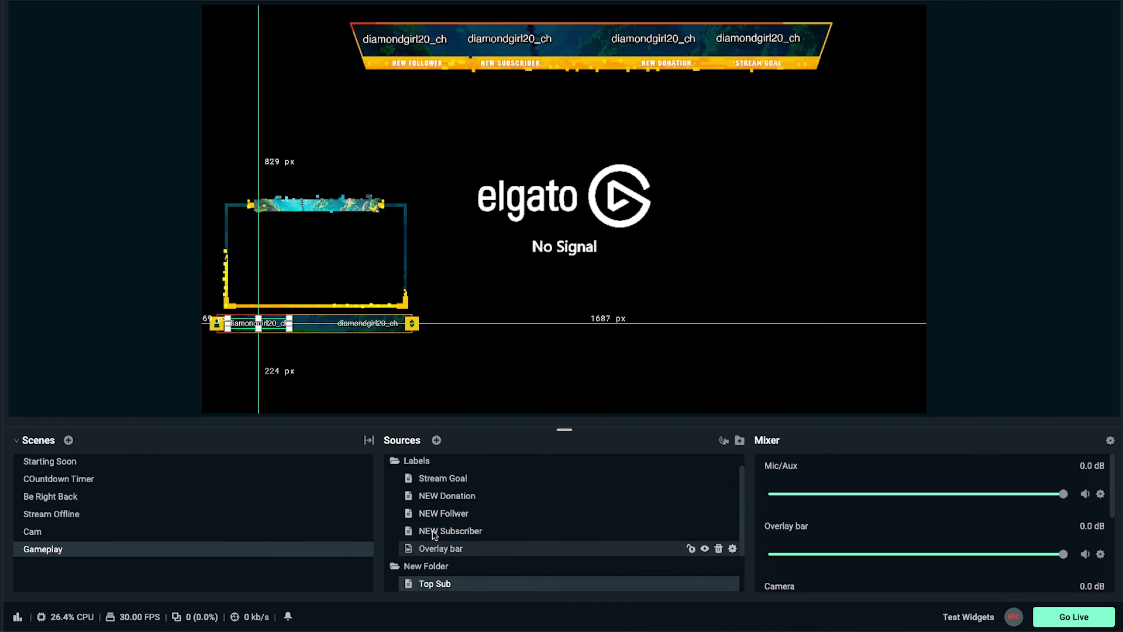
{"action": "scroll", "coordinate": [433, 530], "scroll_direction": "up", "scroll_amount": 1}
{"action": "left_click_drag", "start_coordinate": [433, 462], "coordinate": [450, 532]}
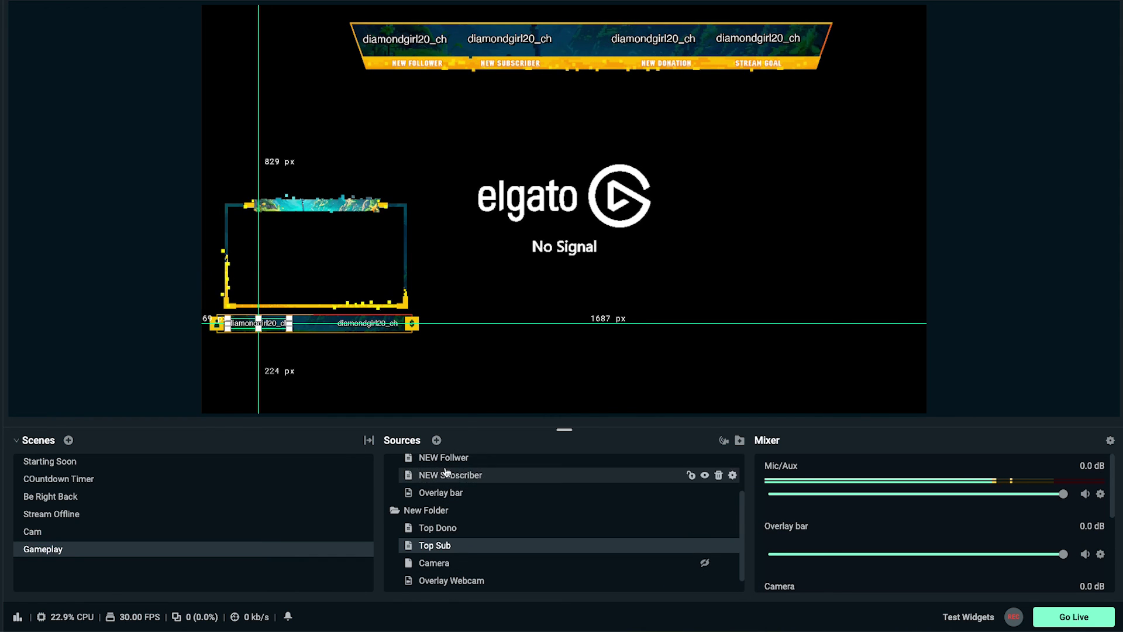
- Select the whole New Folder and move its webcam overlay, camera and labels together slightly down and right, then deselect them
{"action": "left_click", "coordinate": [429, 510]}
{"action": "mouse_move", "coordinate": [323, 265]}
{"action": "left_mouse_down"}
{"action": "mouse_move", "coordinate": [349, 258]}
{"action": "mouse_move", "coordinate": [333, 241]}
{"action": "mouse_move", "coordinate": [321, 261]}
{"action": "mouse_move", "coordinate": [333, 272]}
{"action": "left_mouse_up"}
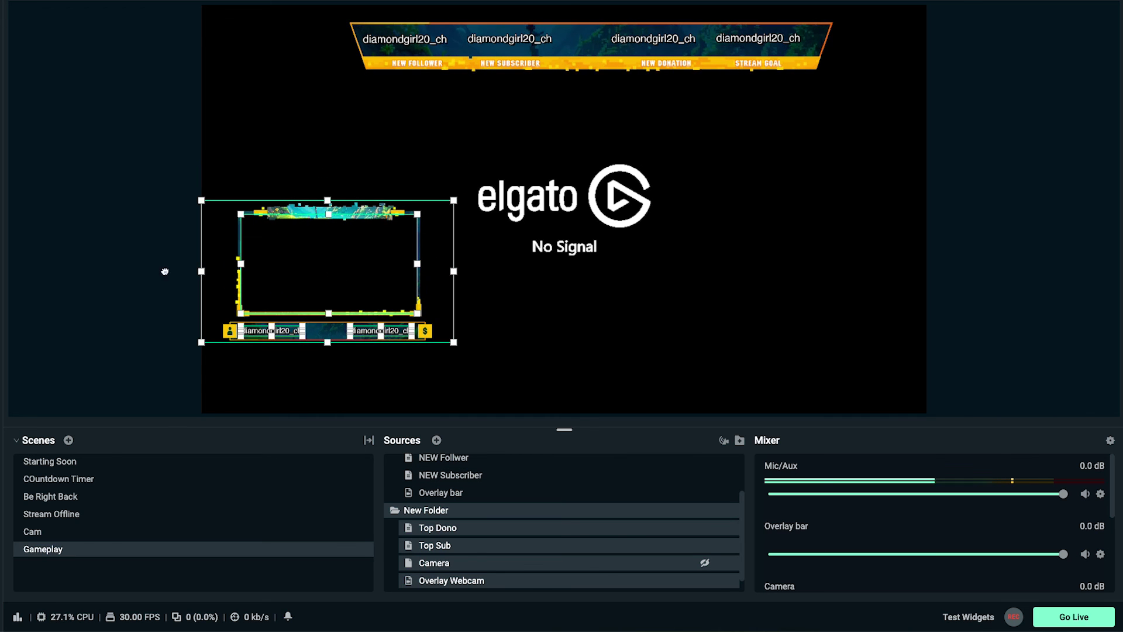
{"action": "left_click", "coordinate": [201, 294]}
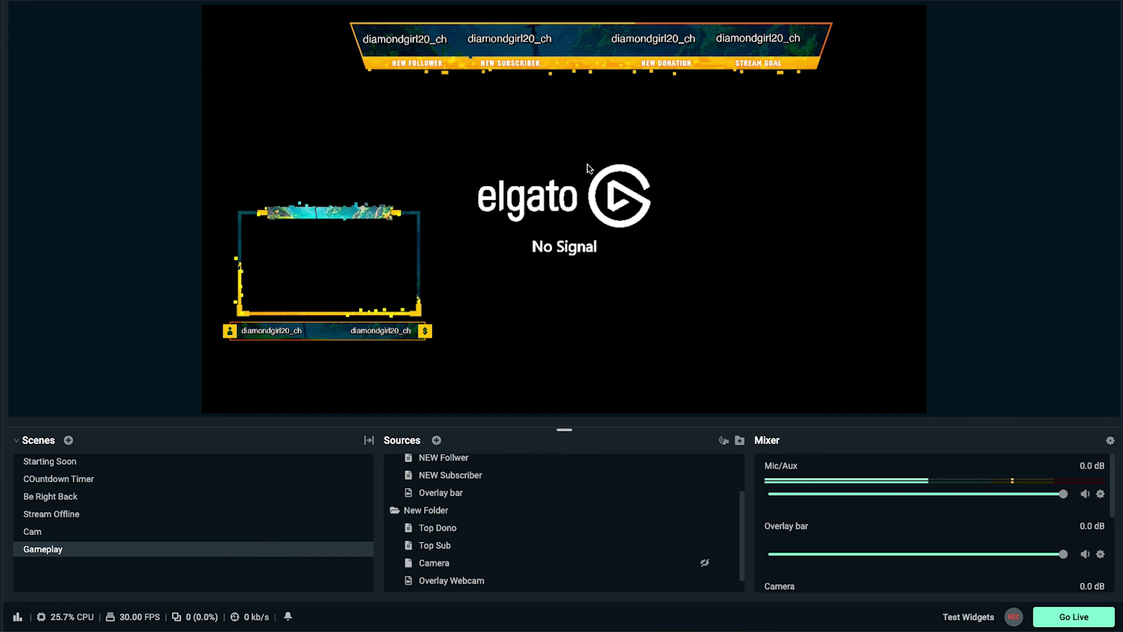
{"action": "scroll", "coordinate": [497, 527], "scroll_direction": "up", "scroll_amount": 3}
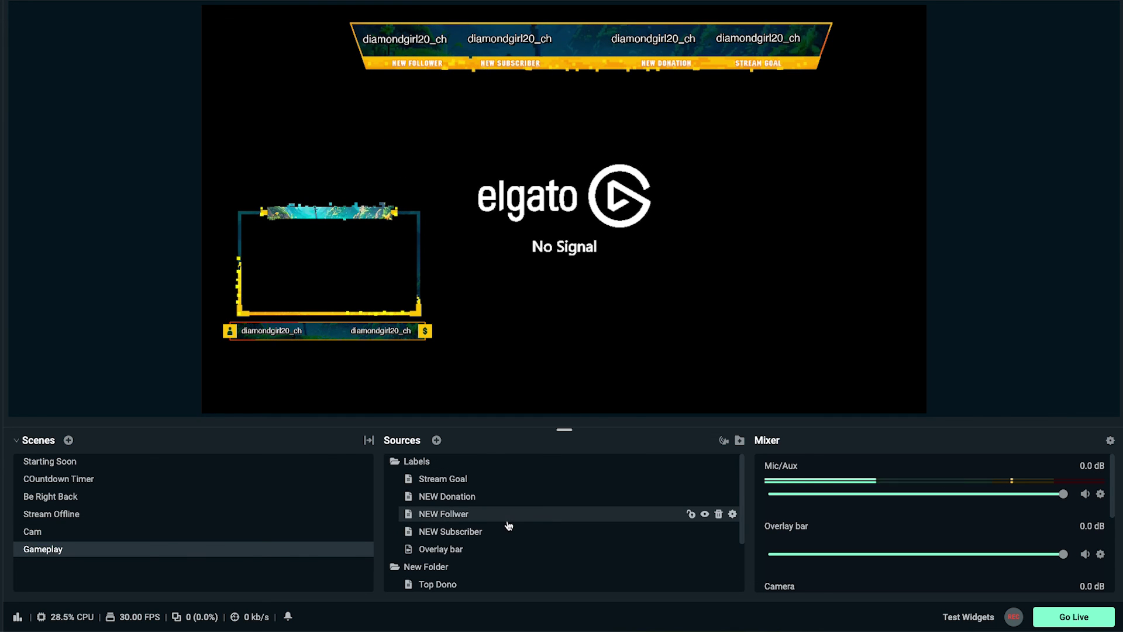